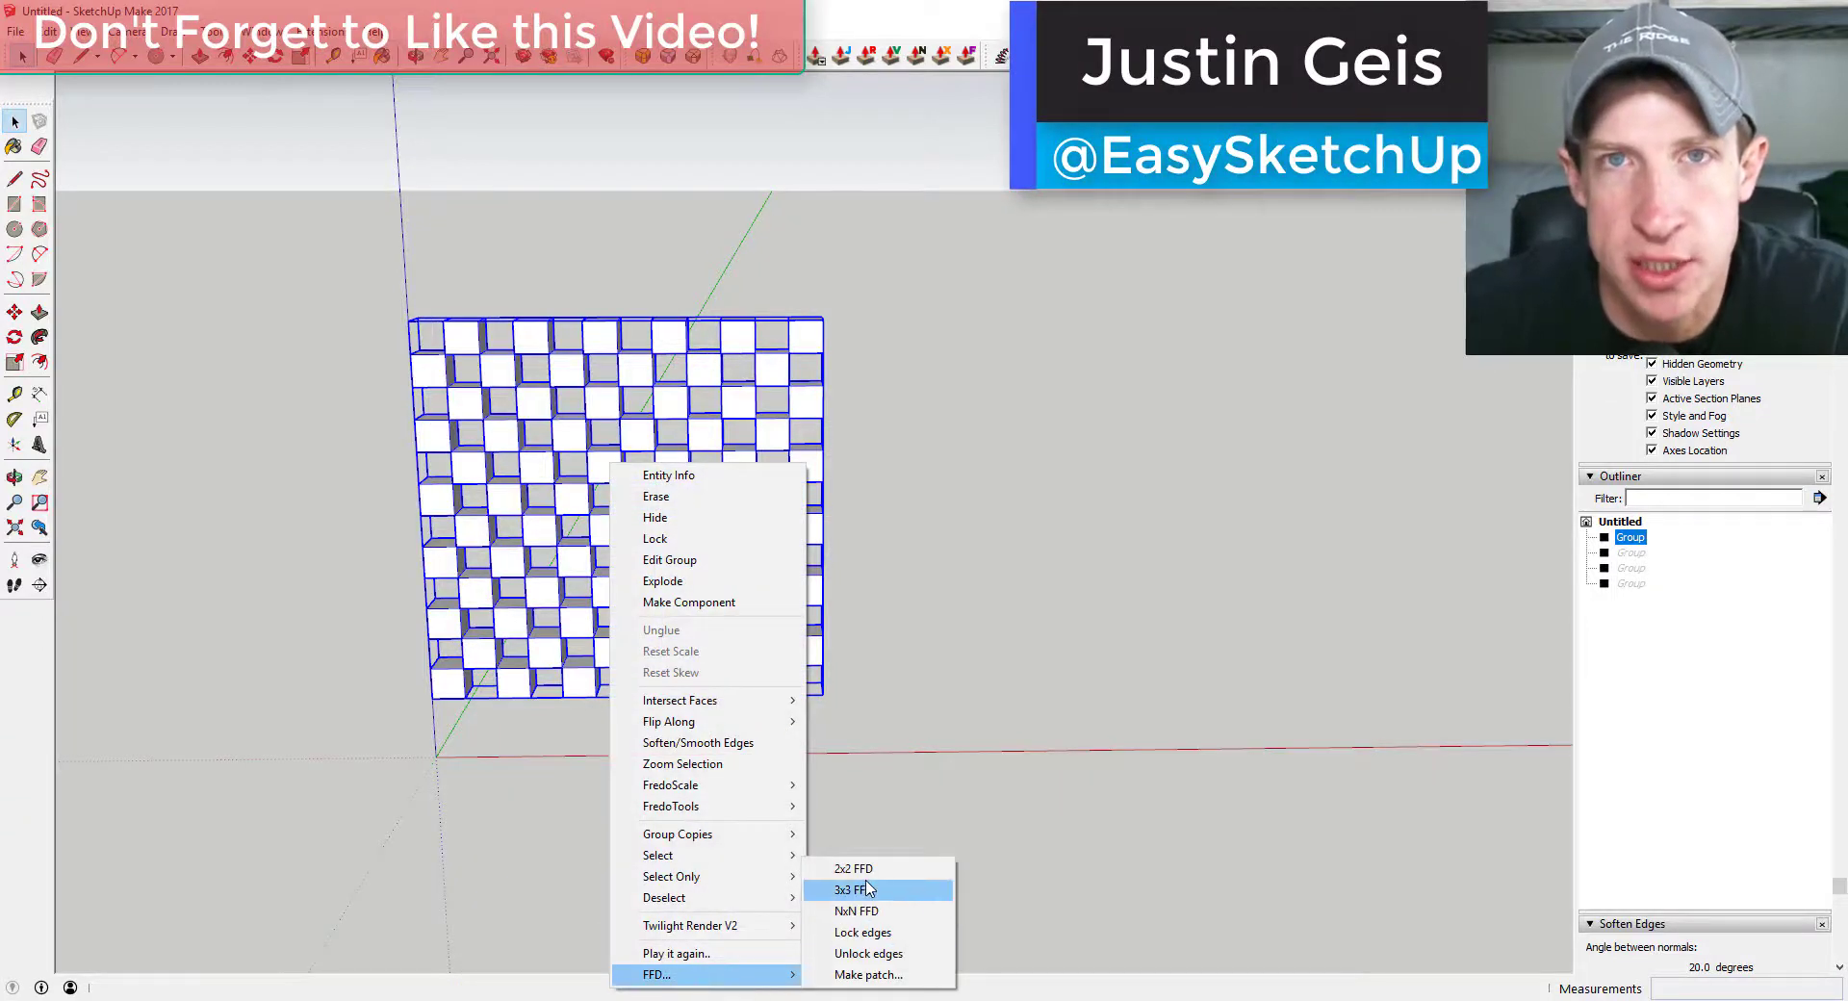
Add a 3x3 FFD lattice to the box grid and stretch its right block to green scale 6.50.
left_click(867, 889)
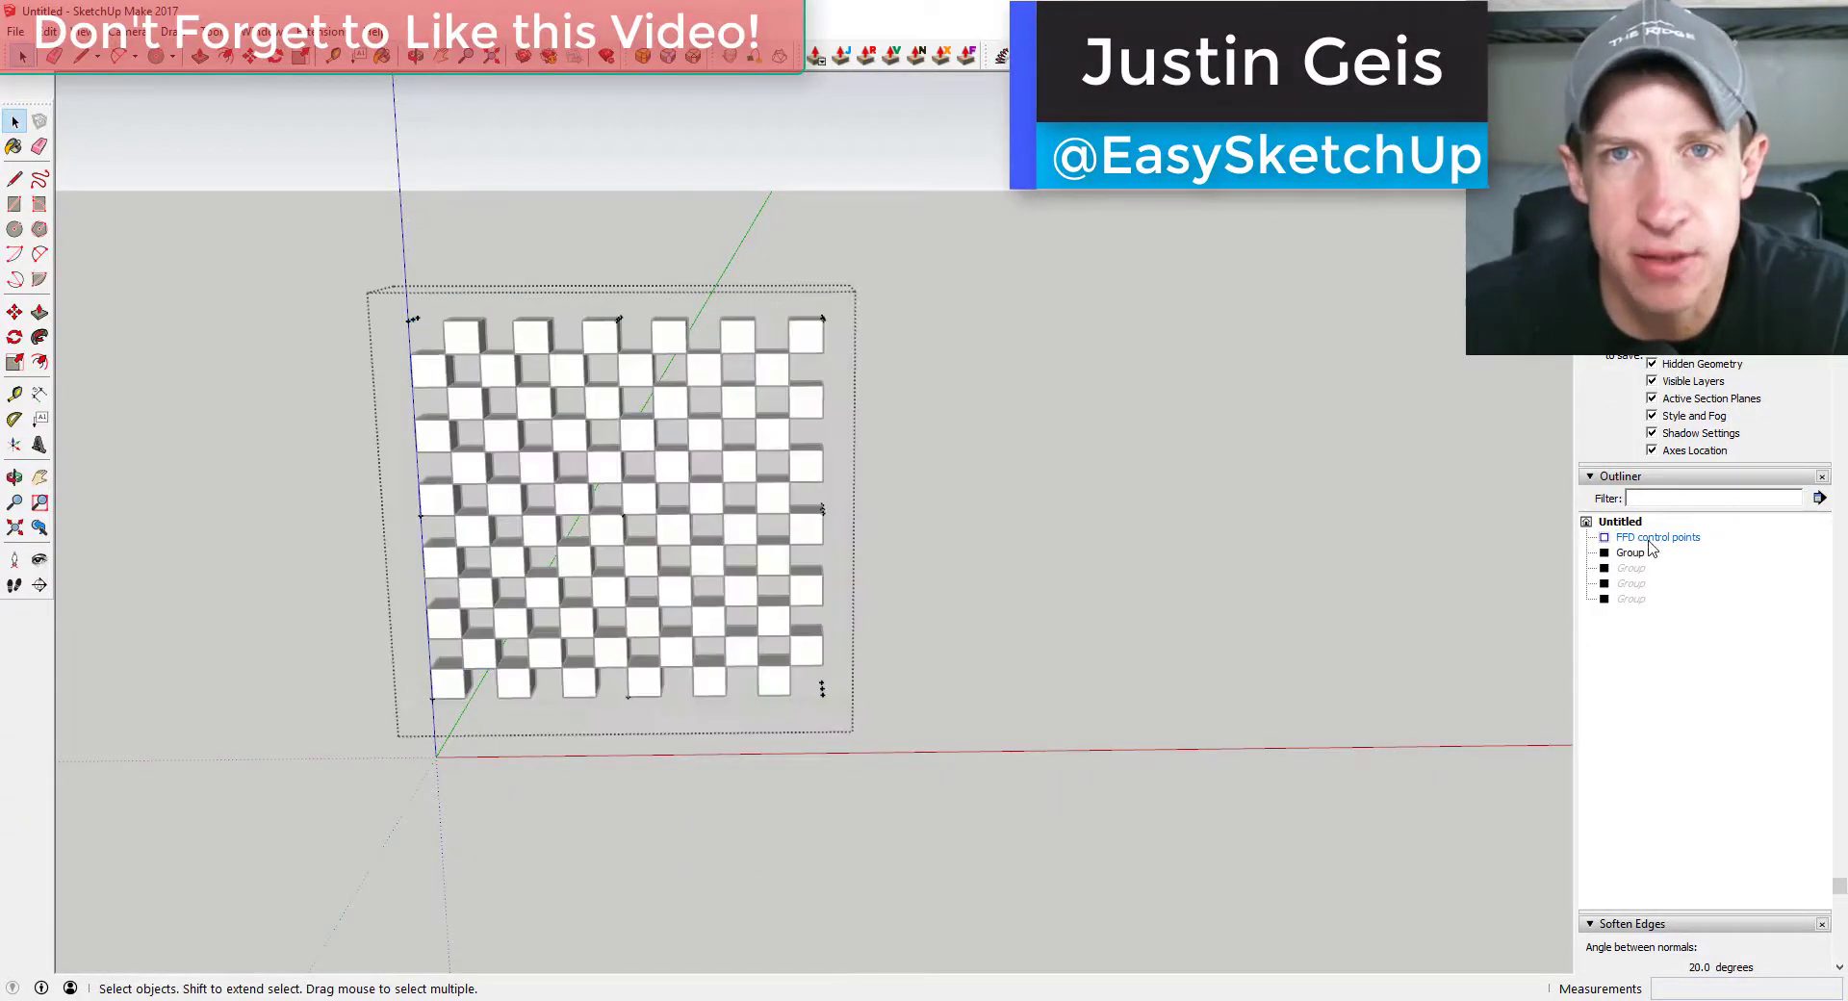
left_click_drag(822, 313, 806, 318)
mouse_move(806, 317)
middle_mouse_down()
mouse_move(850, 399)
mouse_move(839, 310)
middle_mouse_up()
left_click(828, 316)
left_click(827, 317)
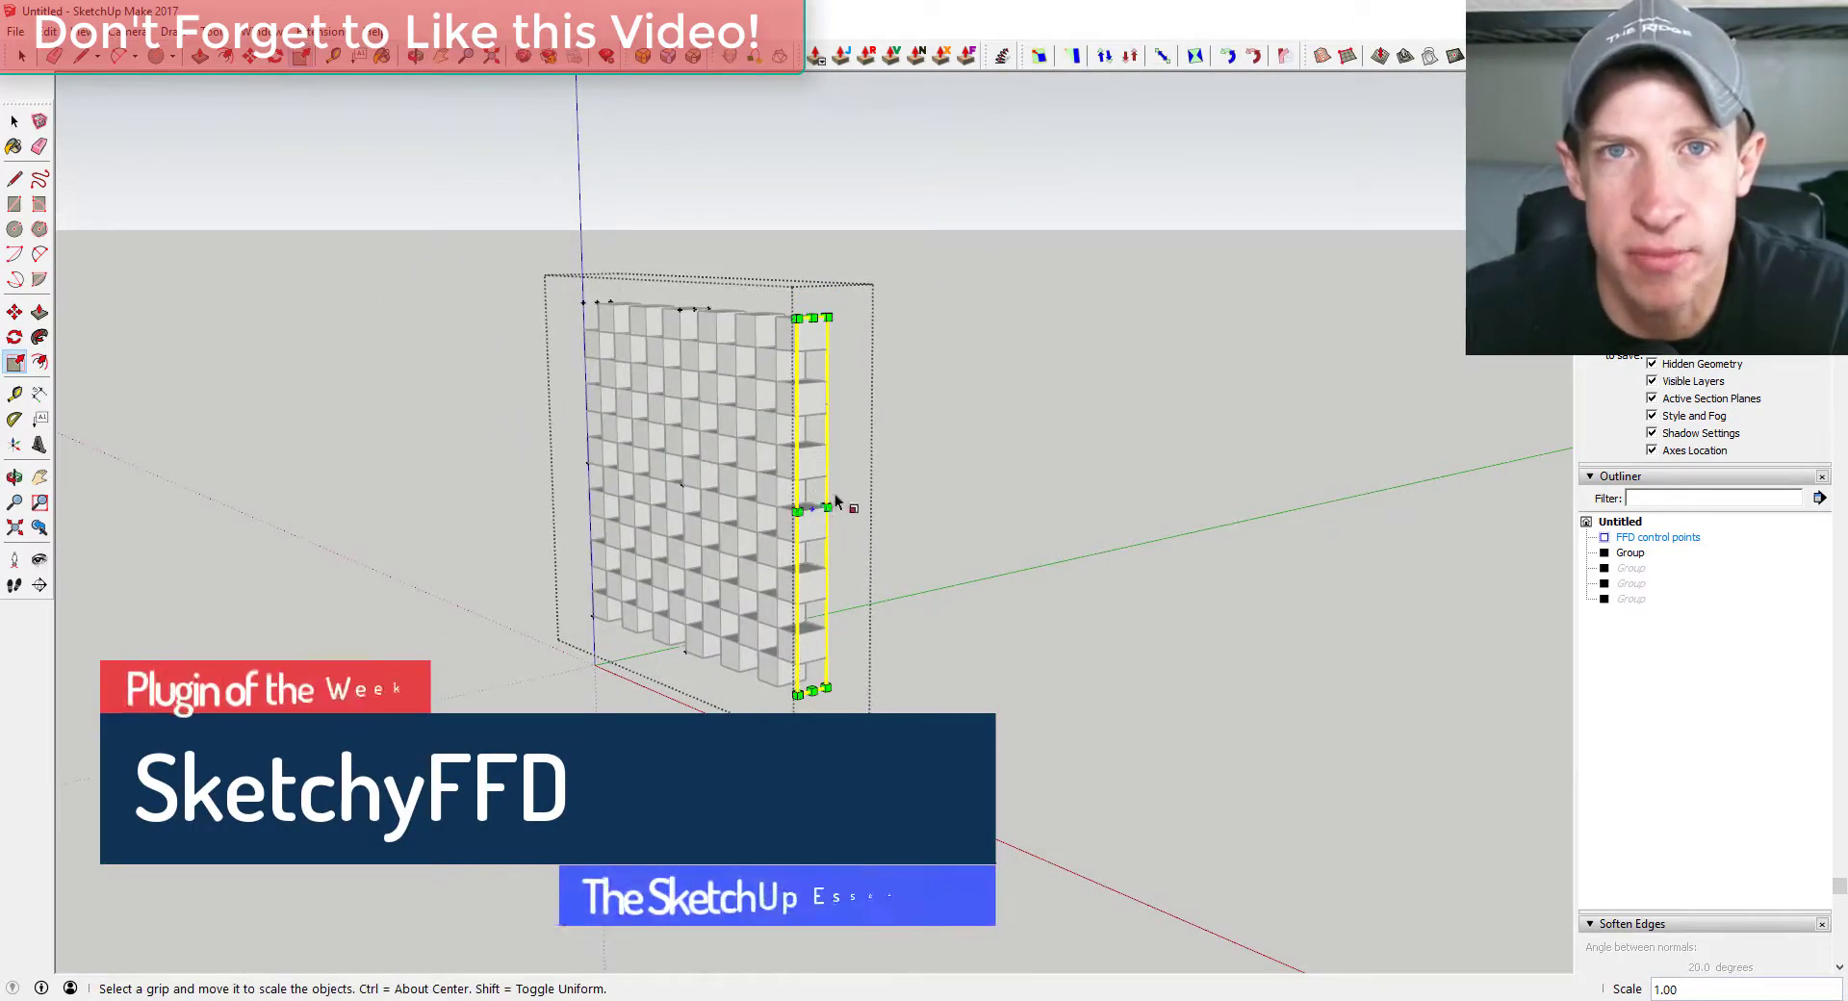
left_click(827, 507)
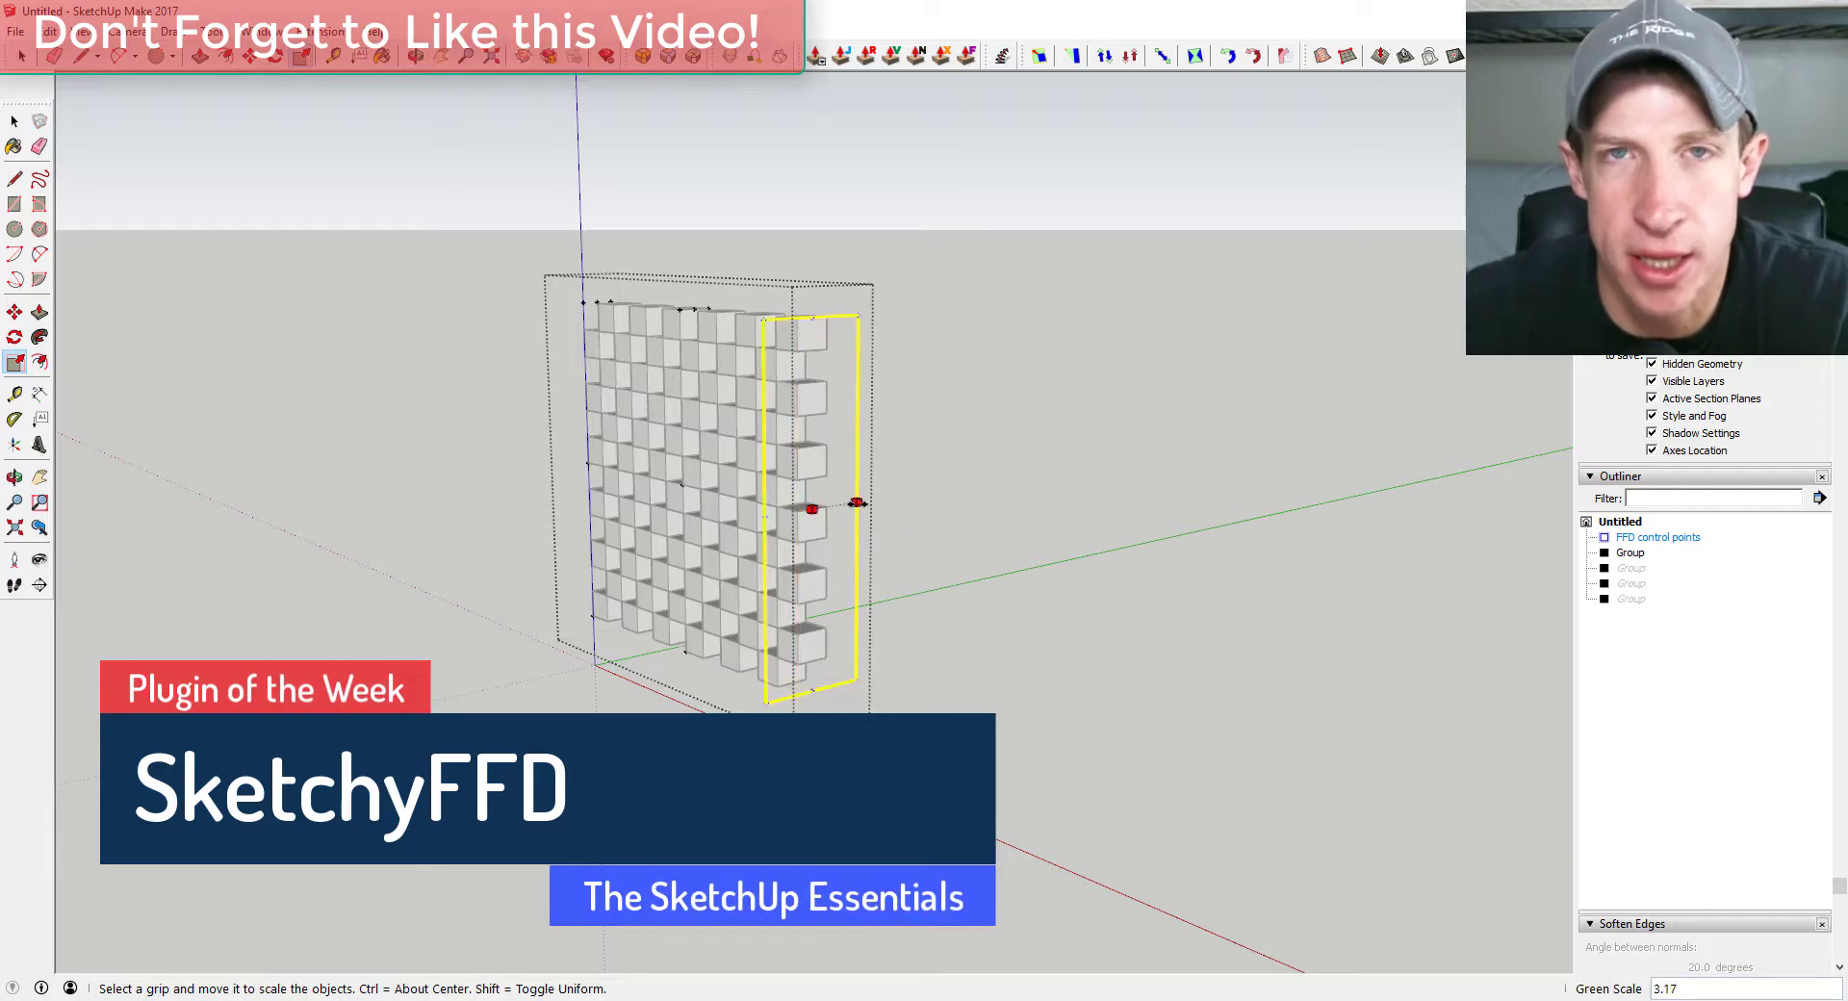
left_click(901, 497)
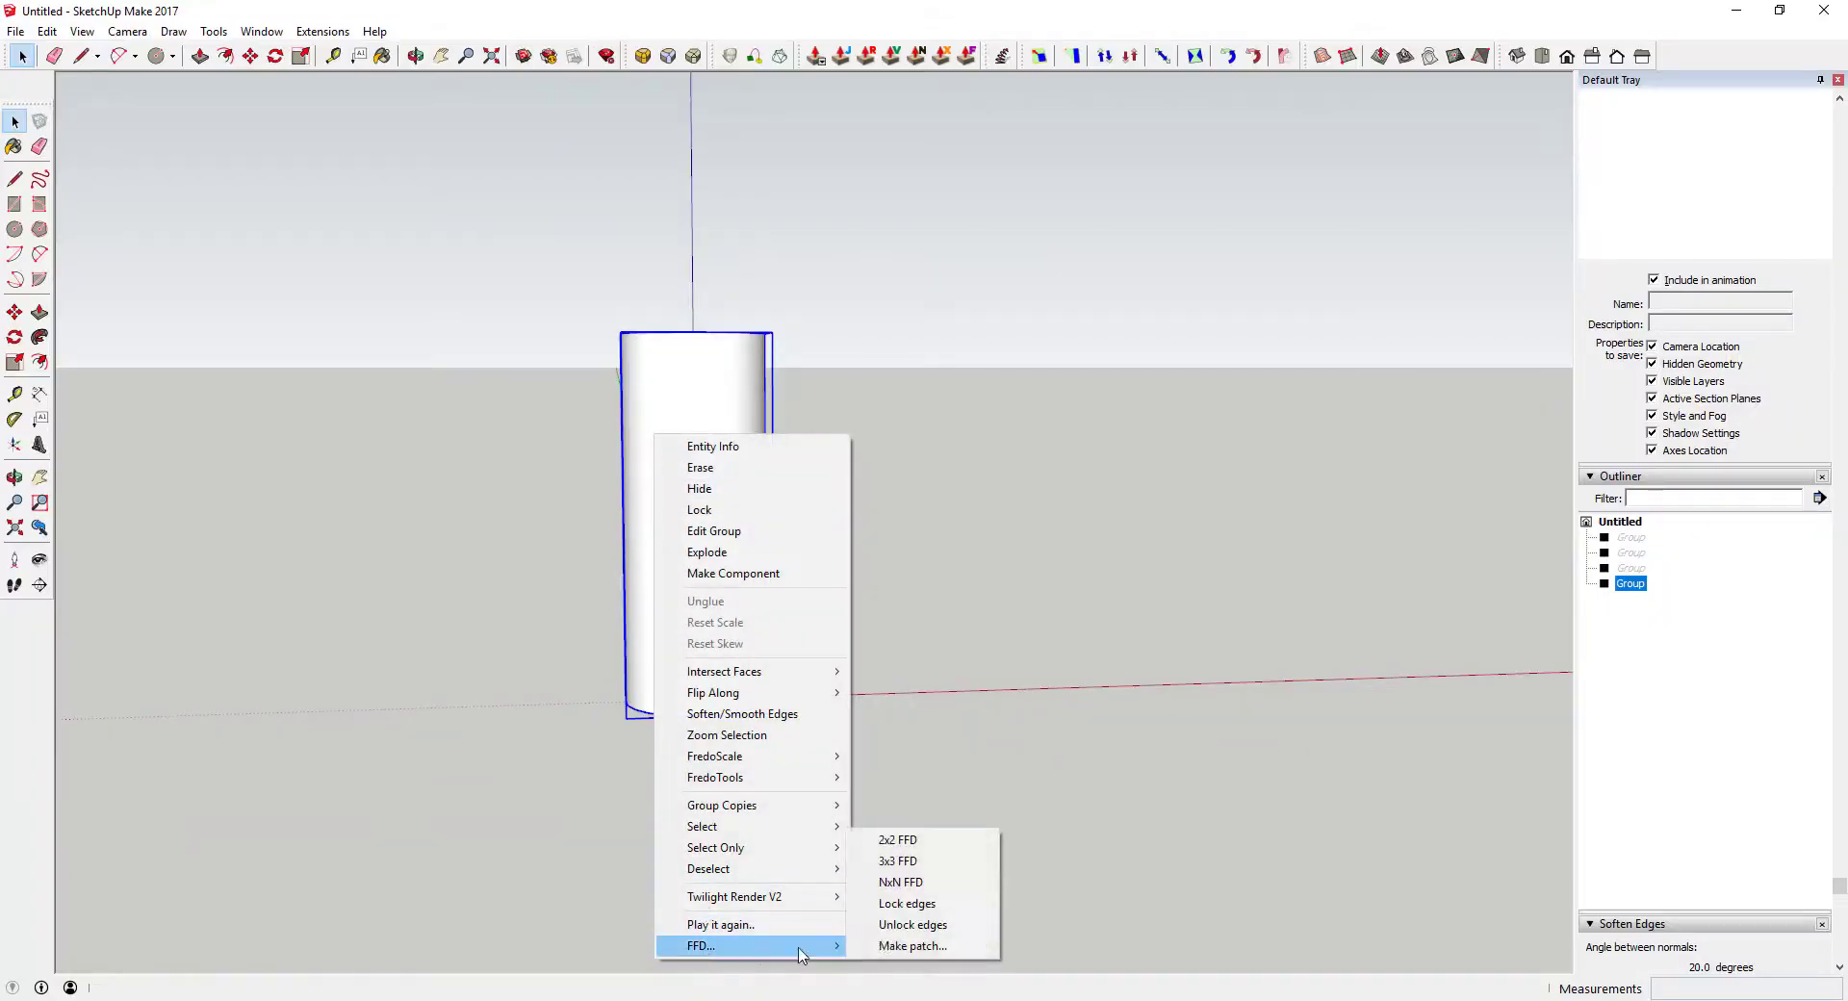
Apply a 3x3x12 NxN FFD lattice with Subdivide on to the cylinder.
left_click(909, 881)
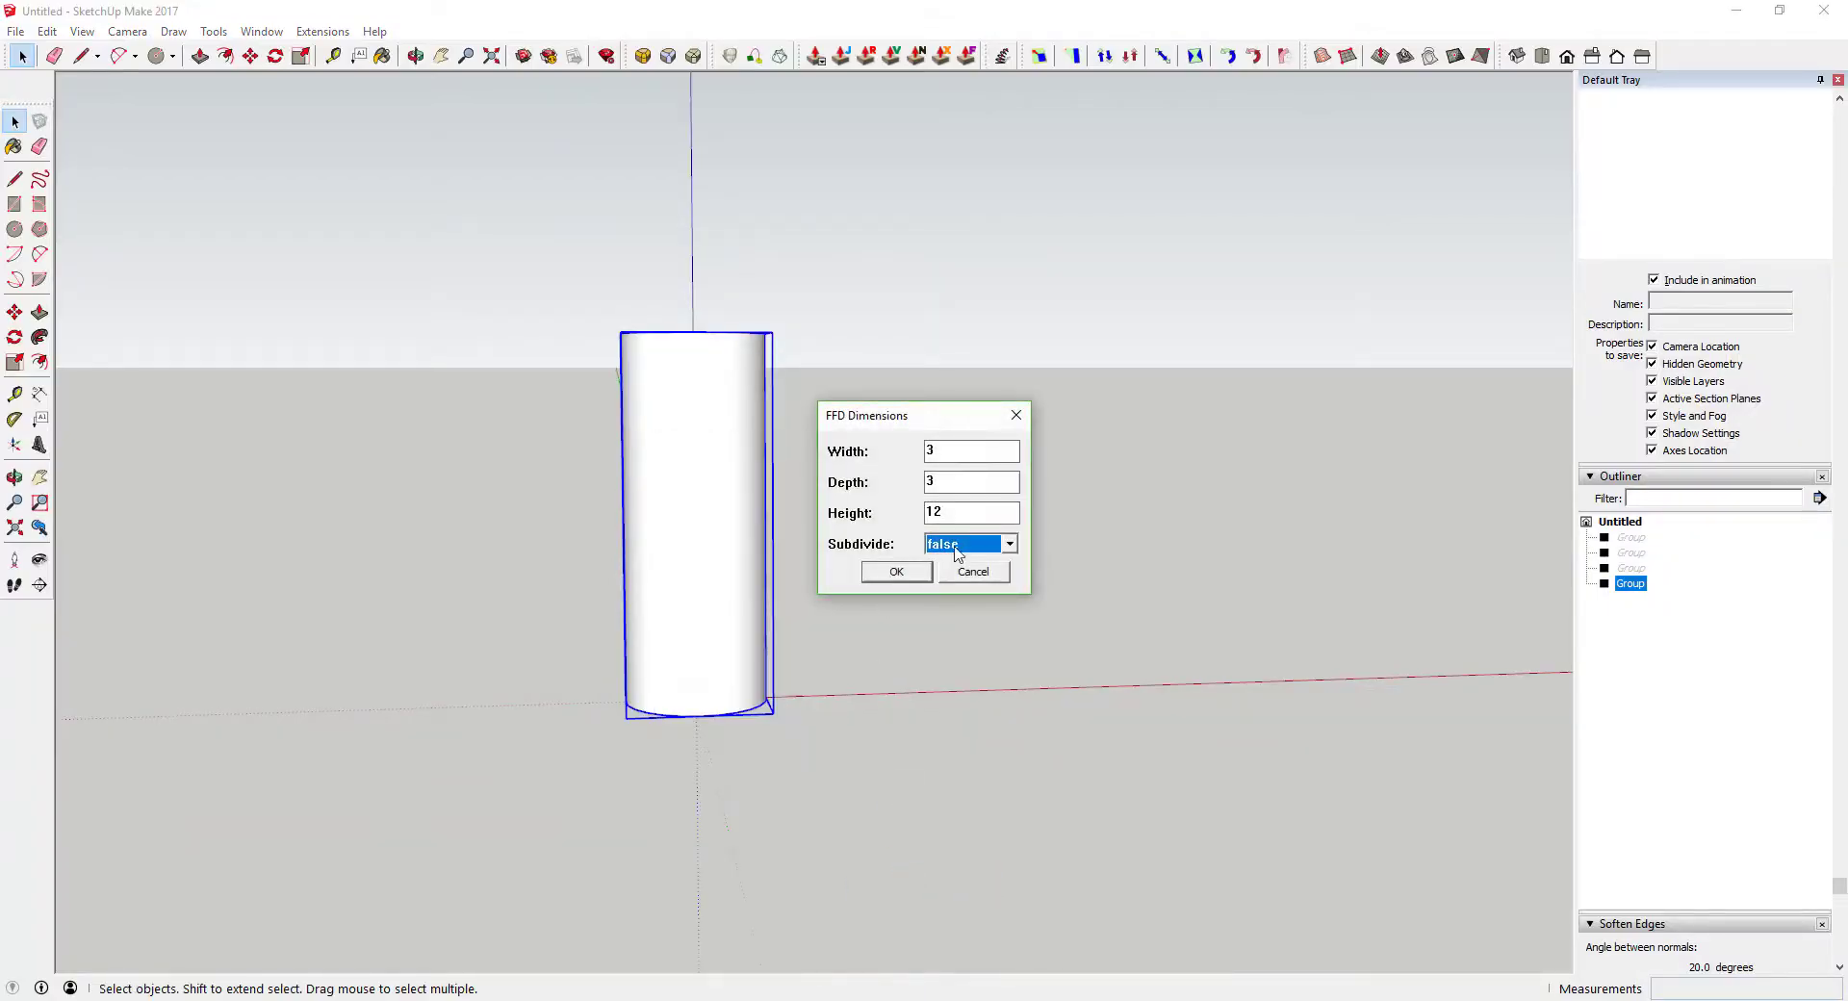
left_click(957, 551)
left_click(951, 576)
left_click(901, 575)
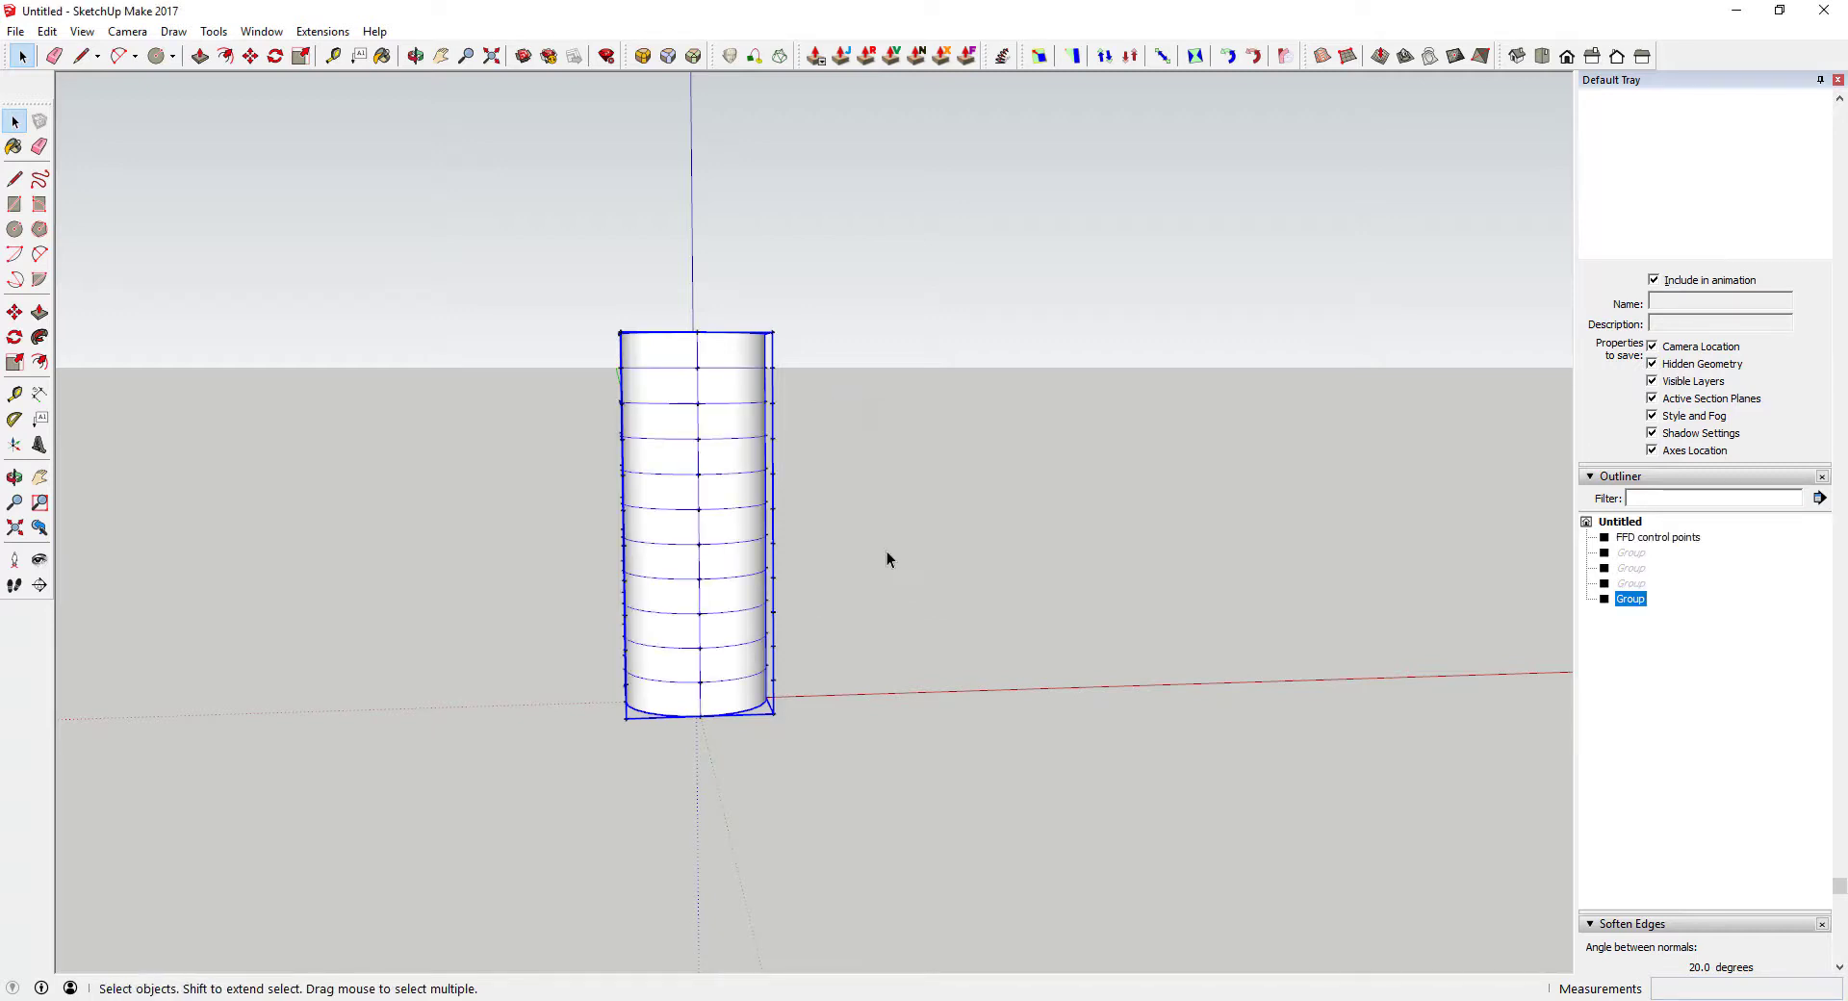
left_click(1656, 538)
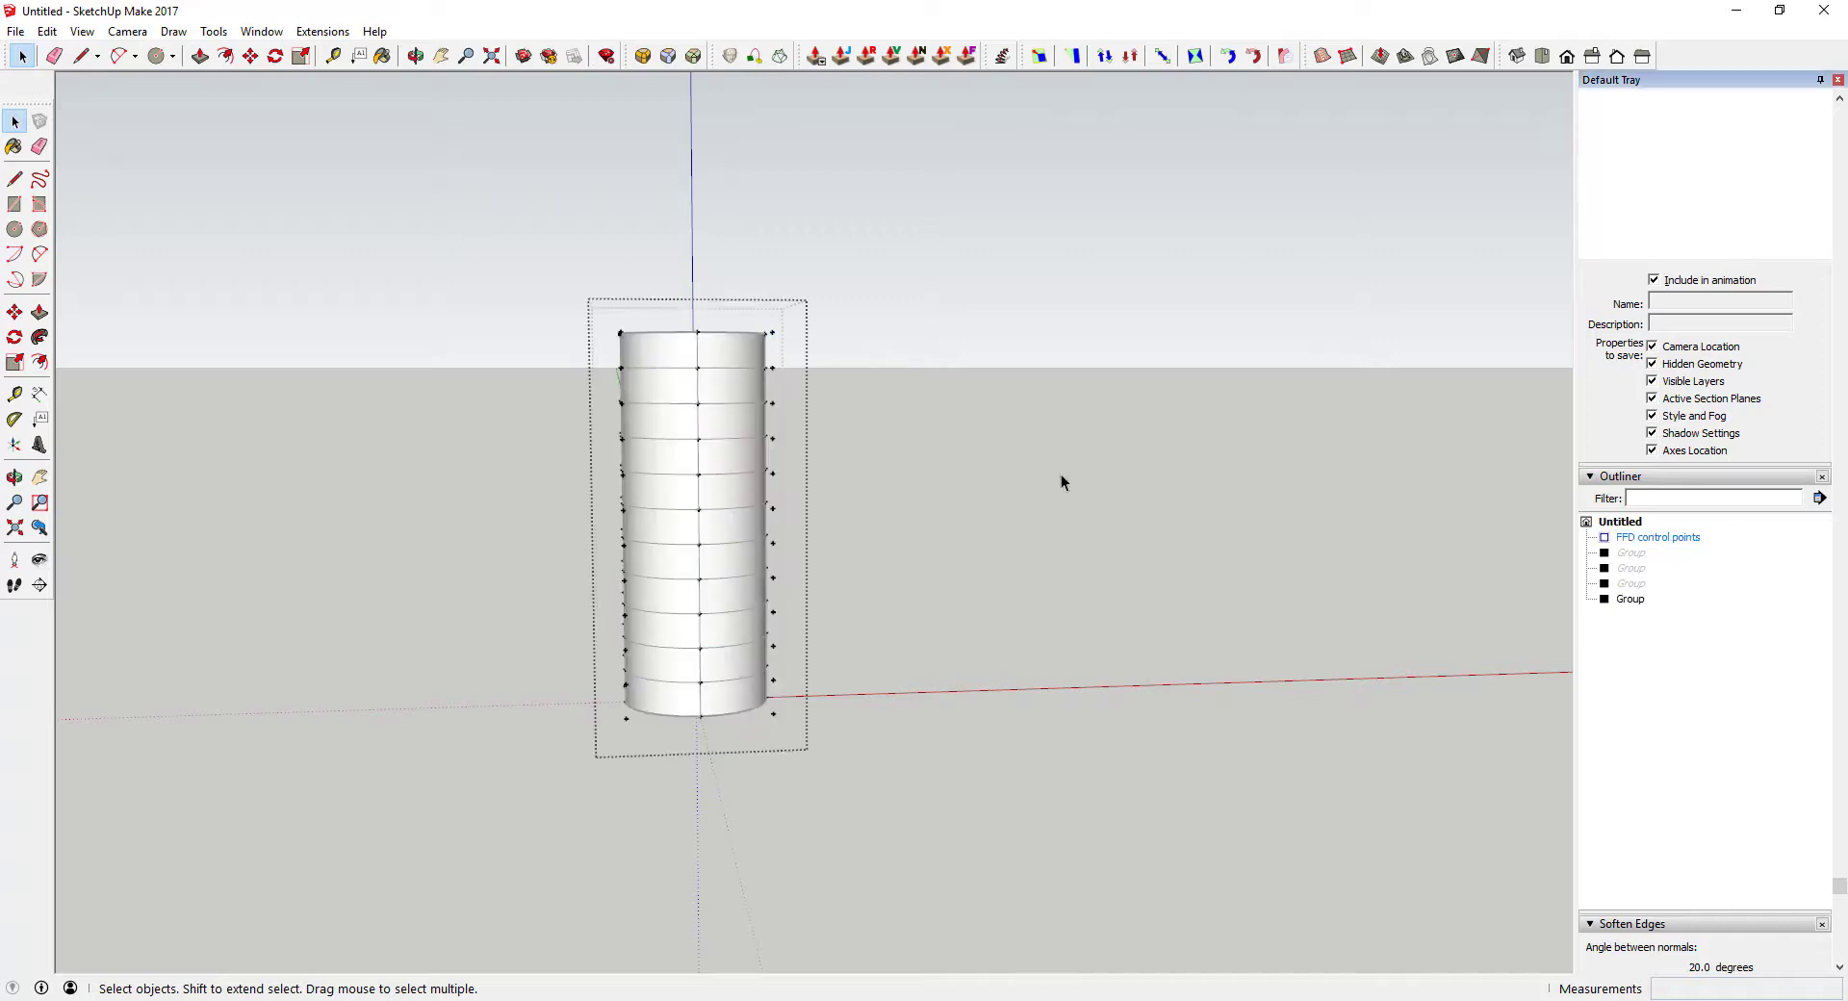
Select the left and right control point columns and move them to bend the cylinder.
left_click_drag(569, 285, 633, 776)
middle_click_drag(701, 759, 740, 394)
left_click_drag(736, 291, 854, 731, "shift")
middle_click_drag(853, 731, 616, 689)
key("m")
left_click(737, 505)
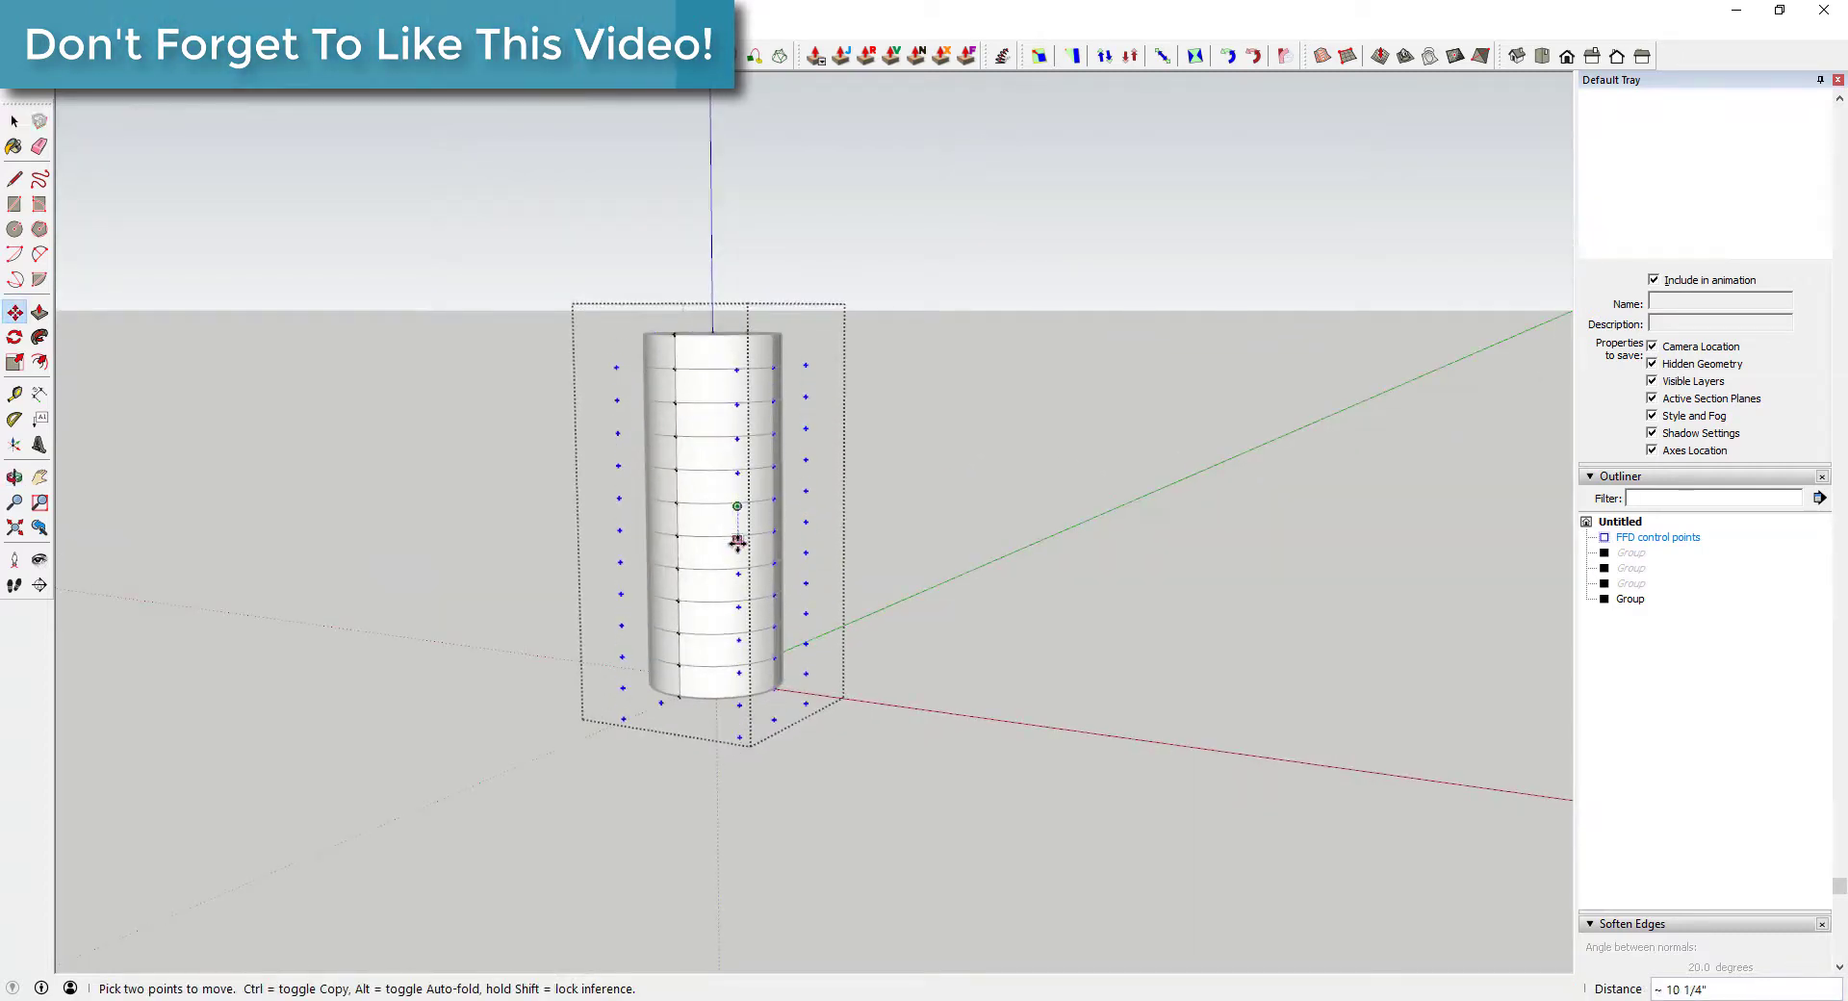
left_click(742, 575)
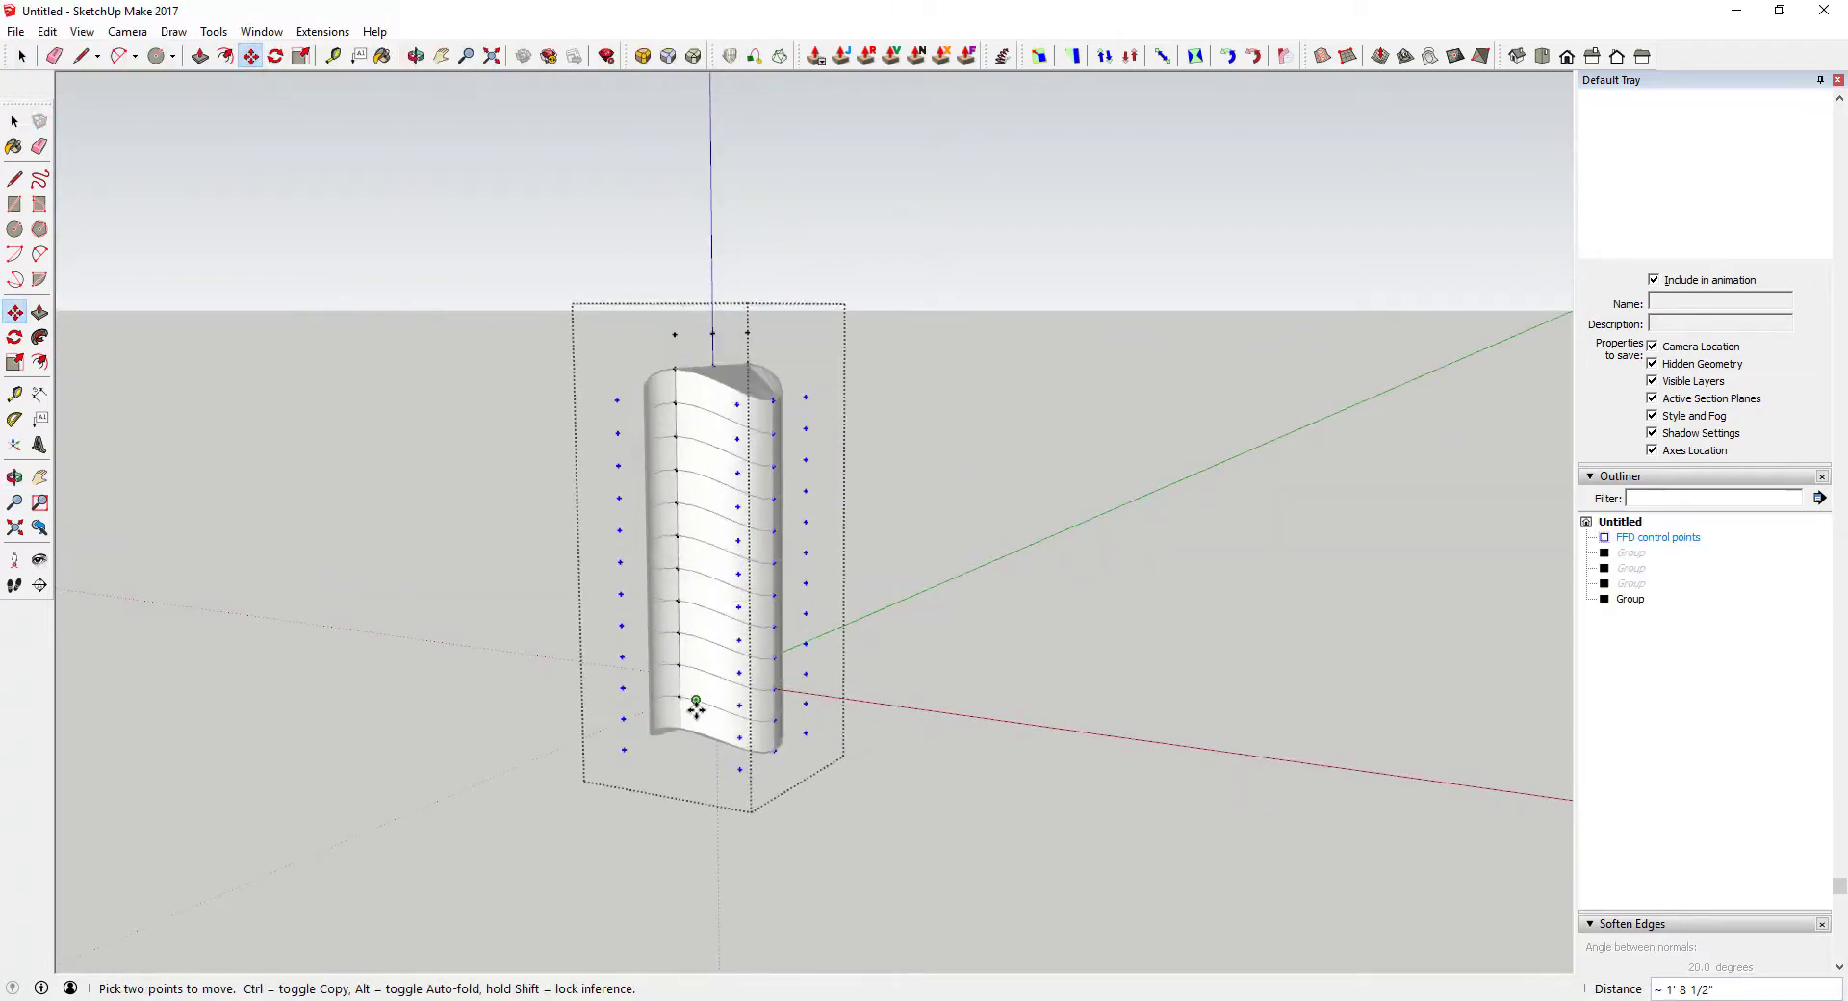
key("space")
Scale the right-hand control point columns down to 0.58.
middle_click_drag(685, 639, 953, 645)
key("s")
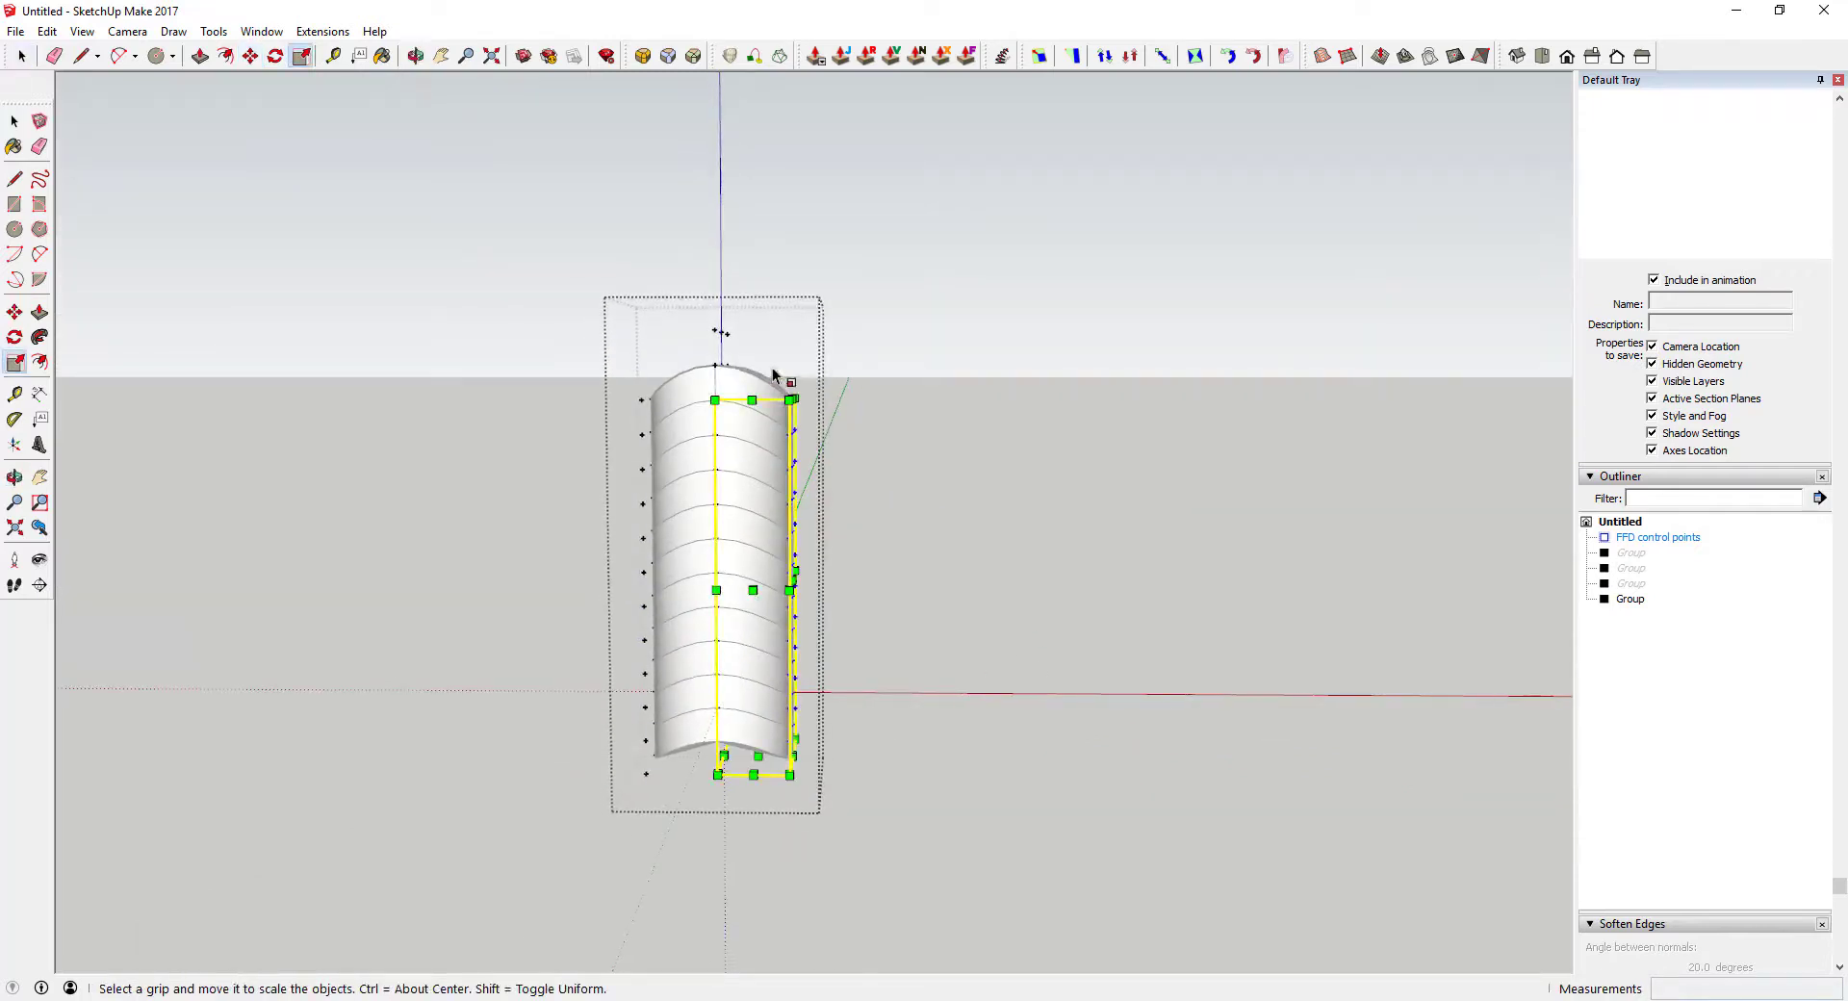
key("space")
left_click_drag(764, 351, 874, 830)
middle_click_drag(874, 829, 734, 775)
key("s")
left_click_drag(754, 767, 792, 577)
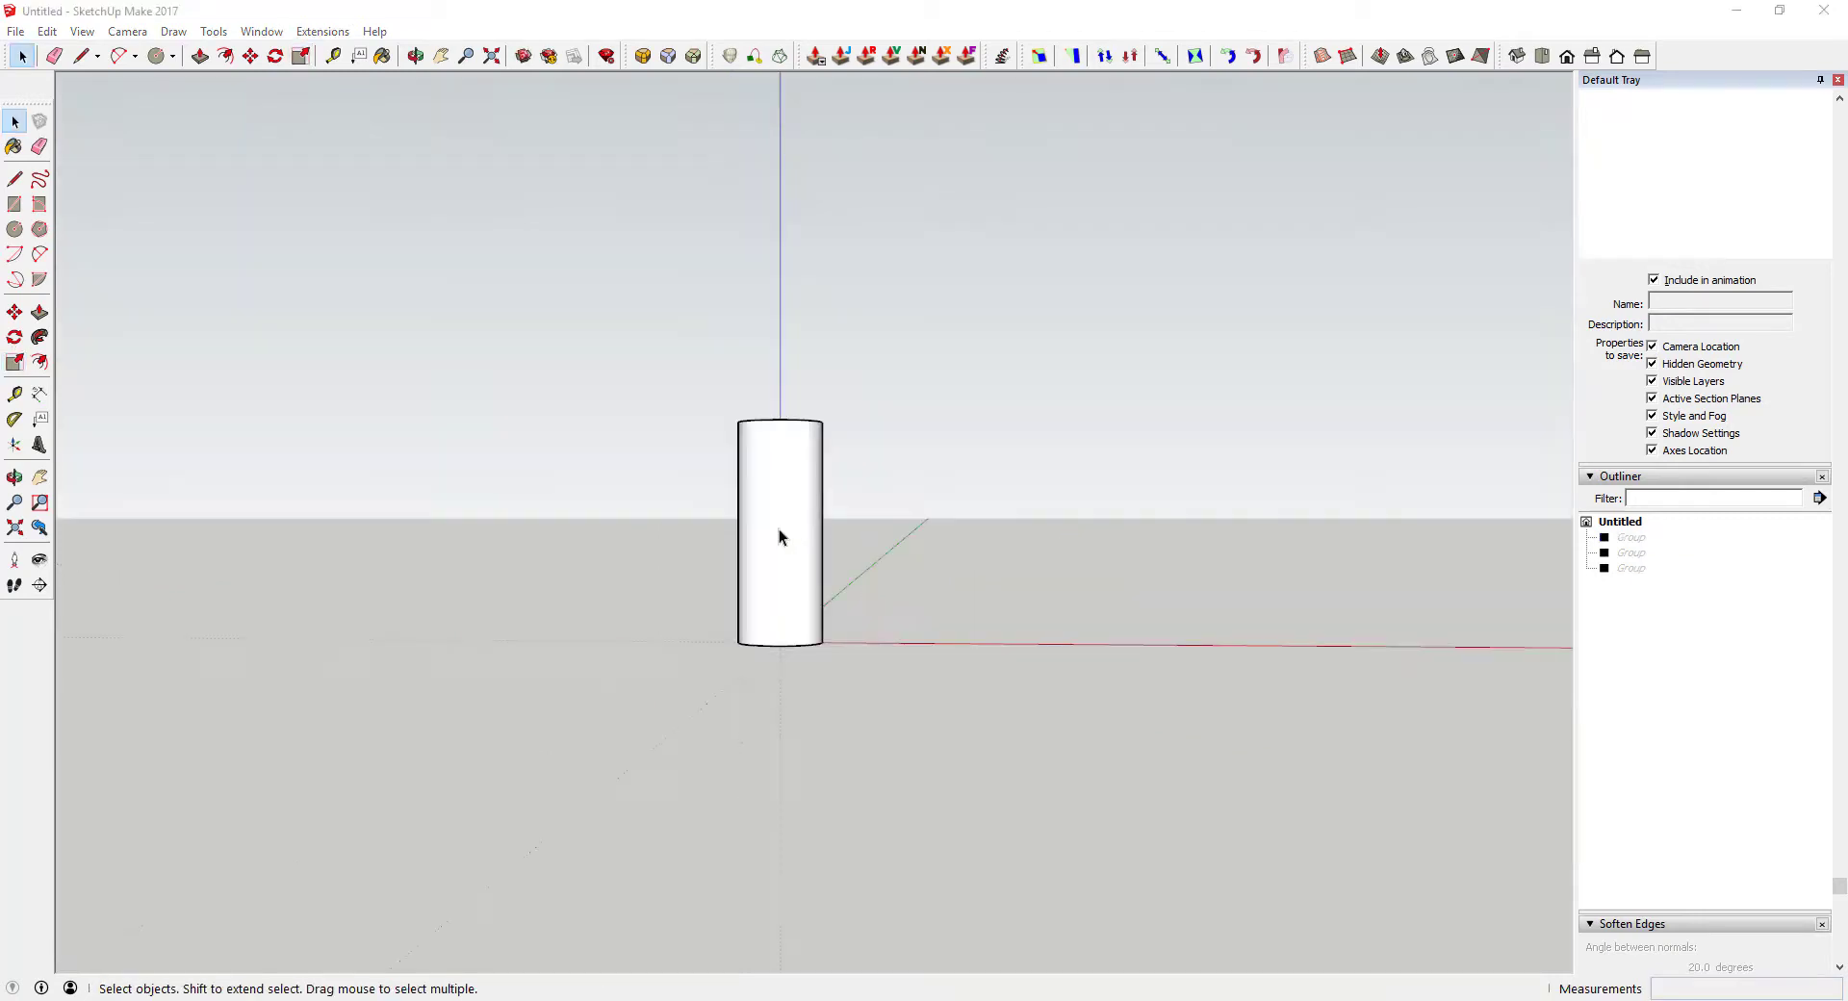
scroll(780, 536, "up", 3)
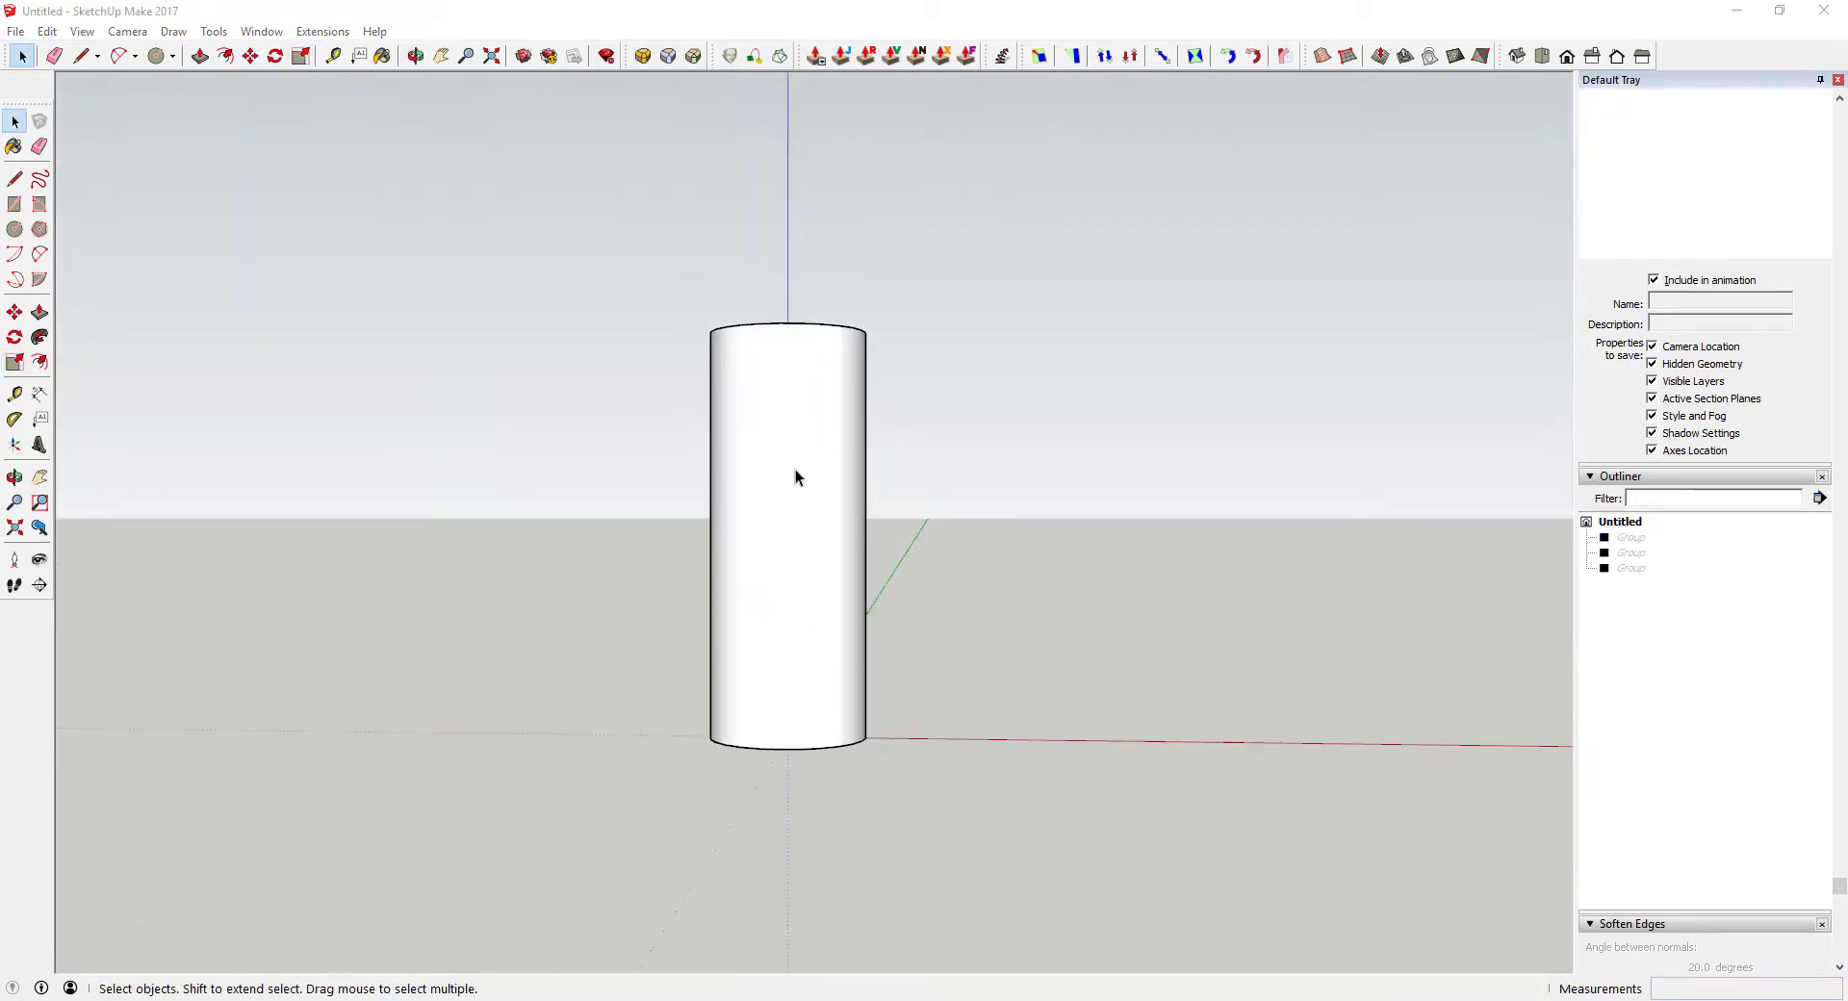
right_click(795, 471)
left_click(770, 465)
right_click(770, 464)
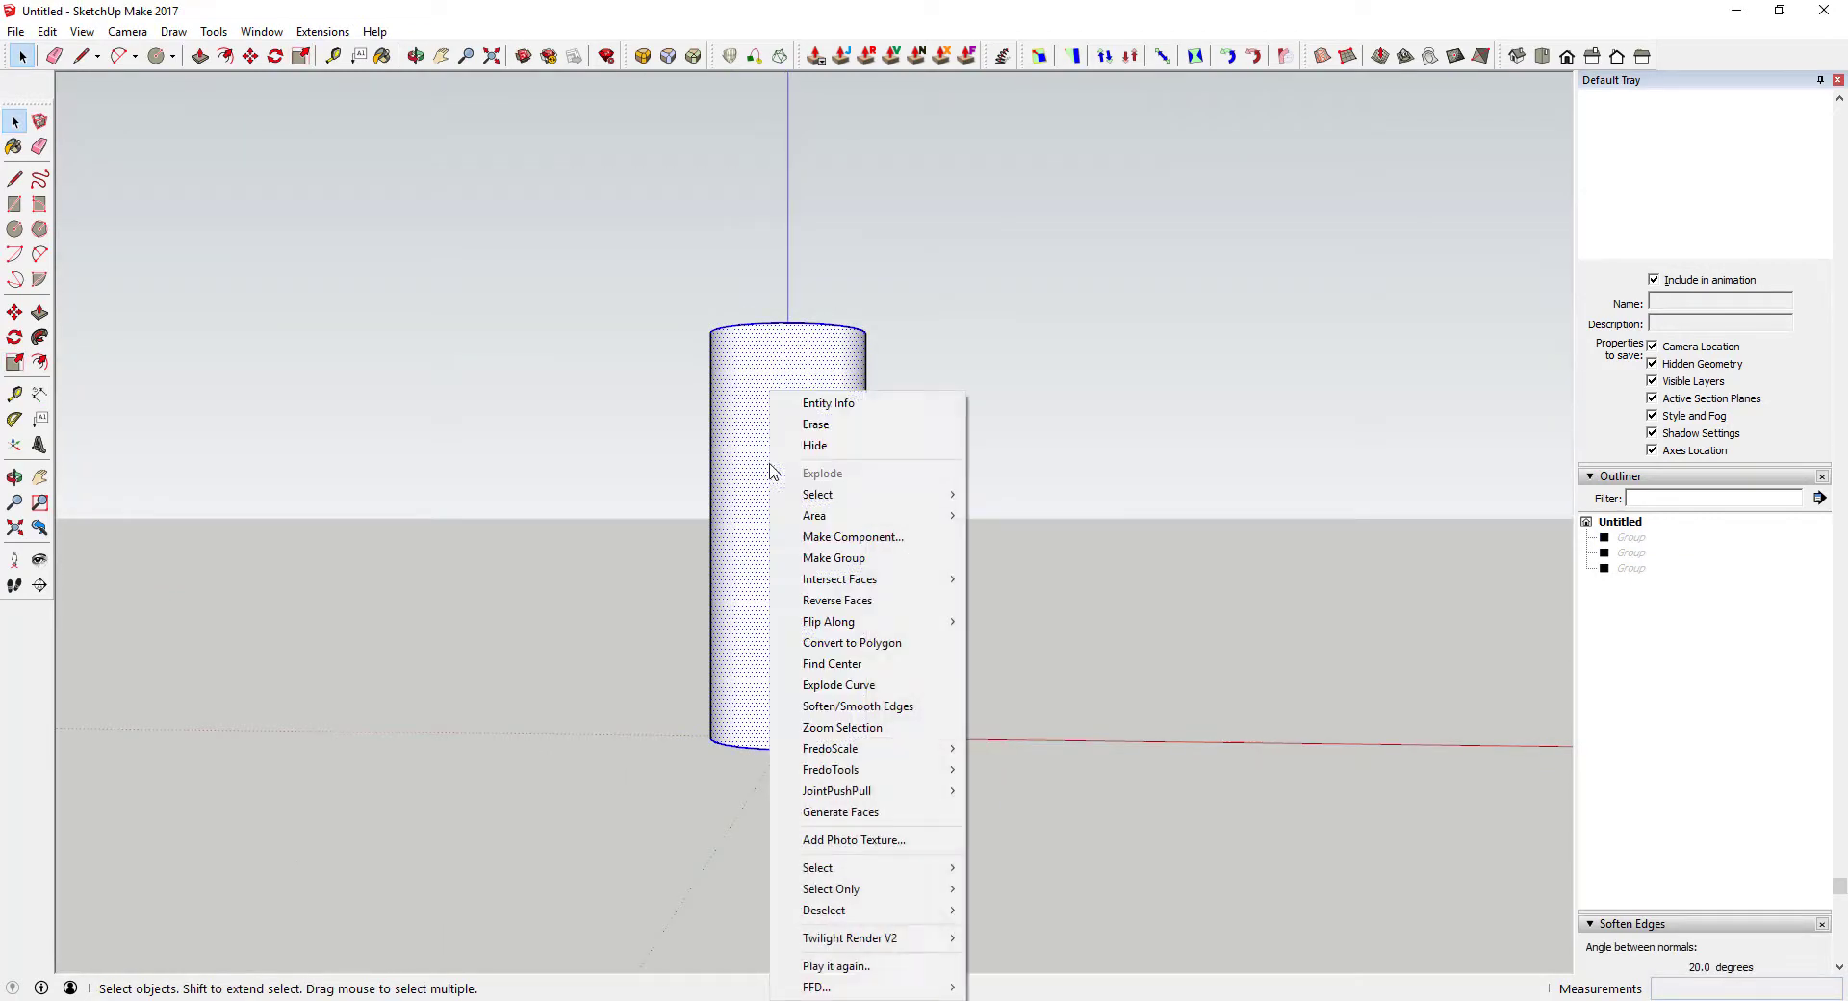
left_click(833, 558)
right_click(794, 524)
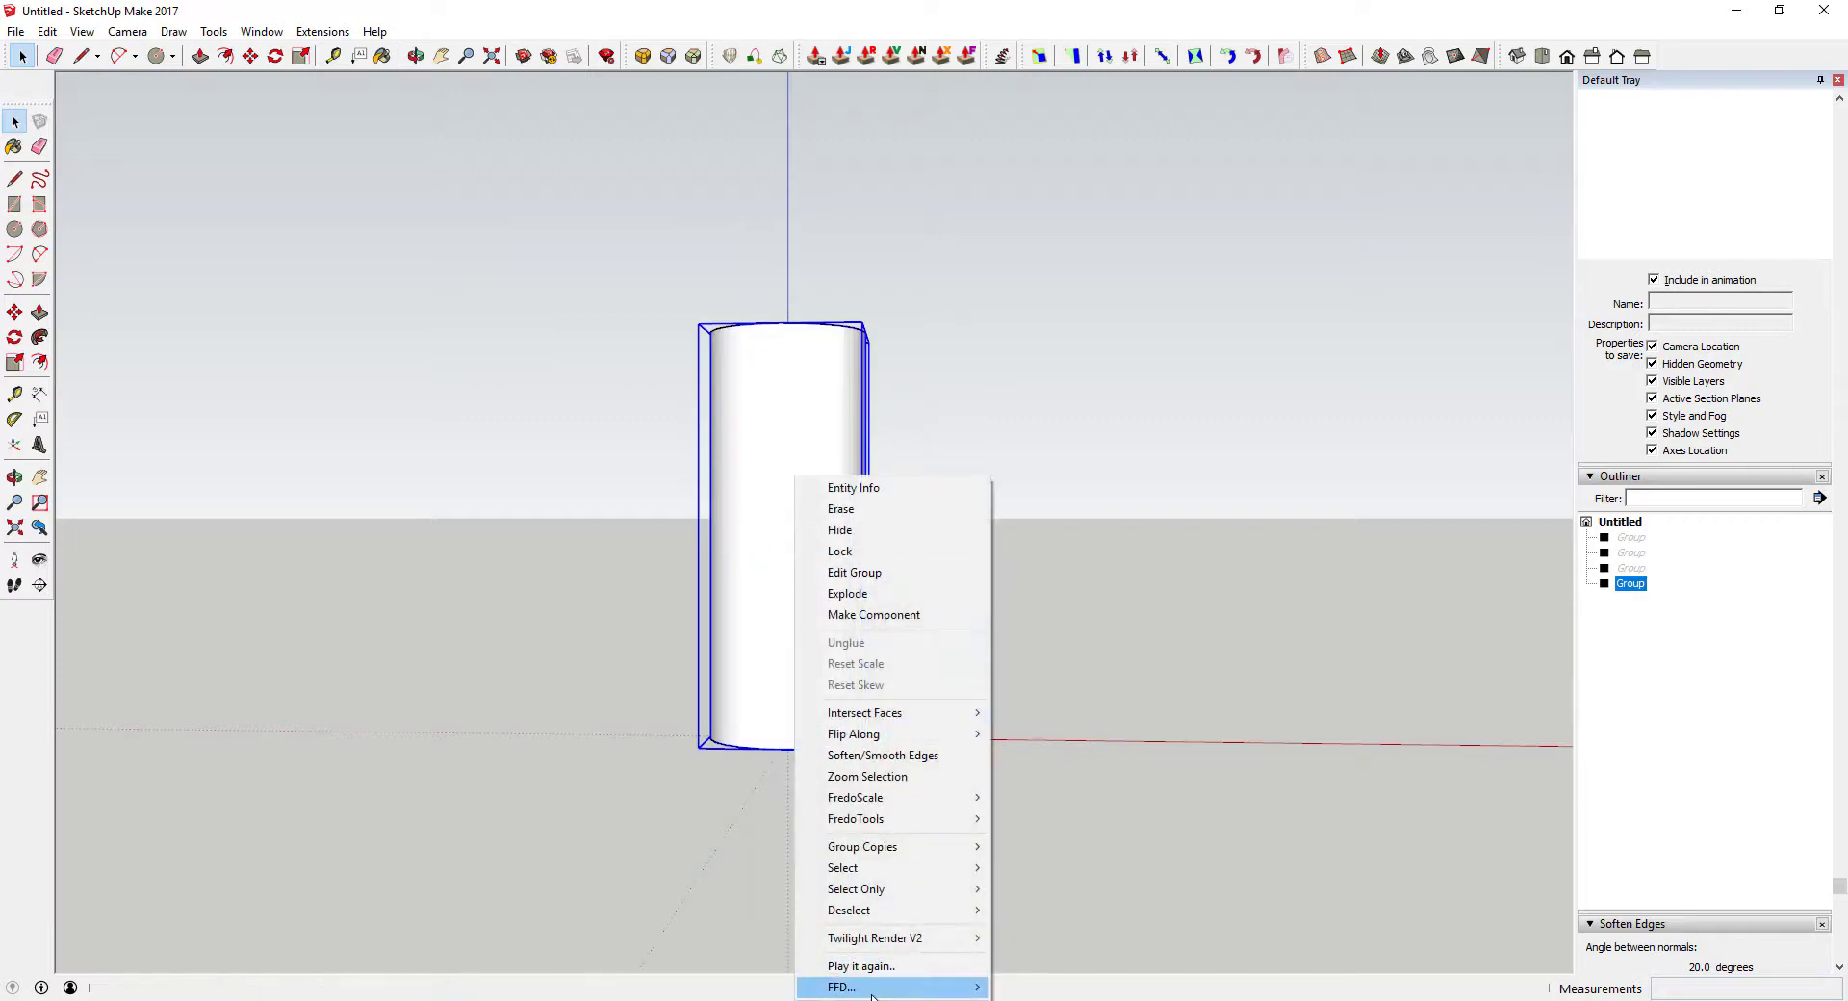
mouse_move(871, 992)
left_click(1046, 904)
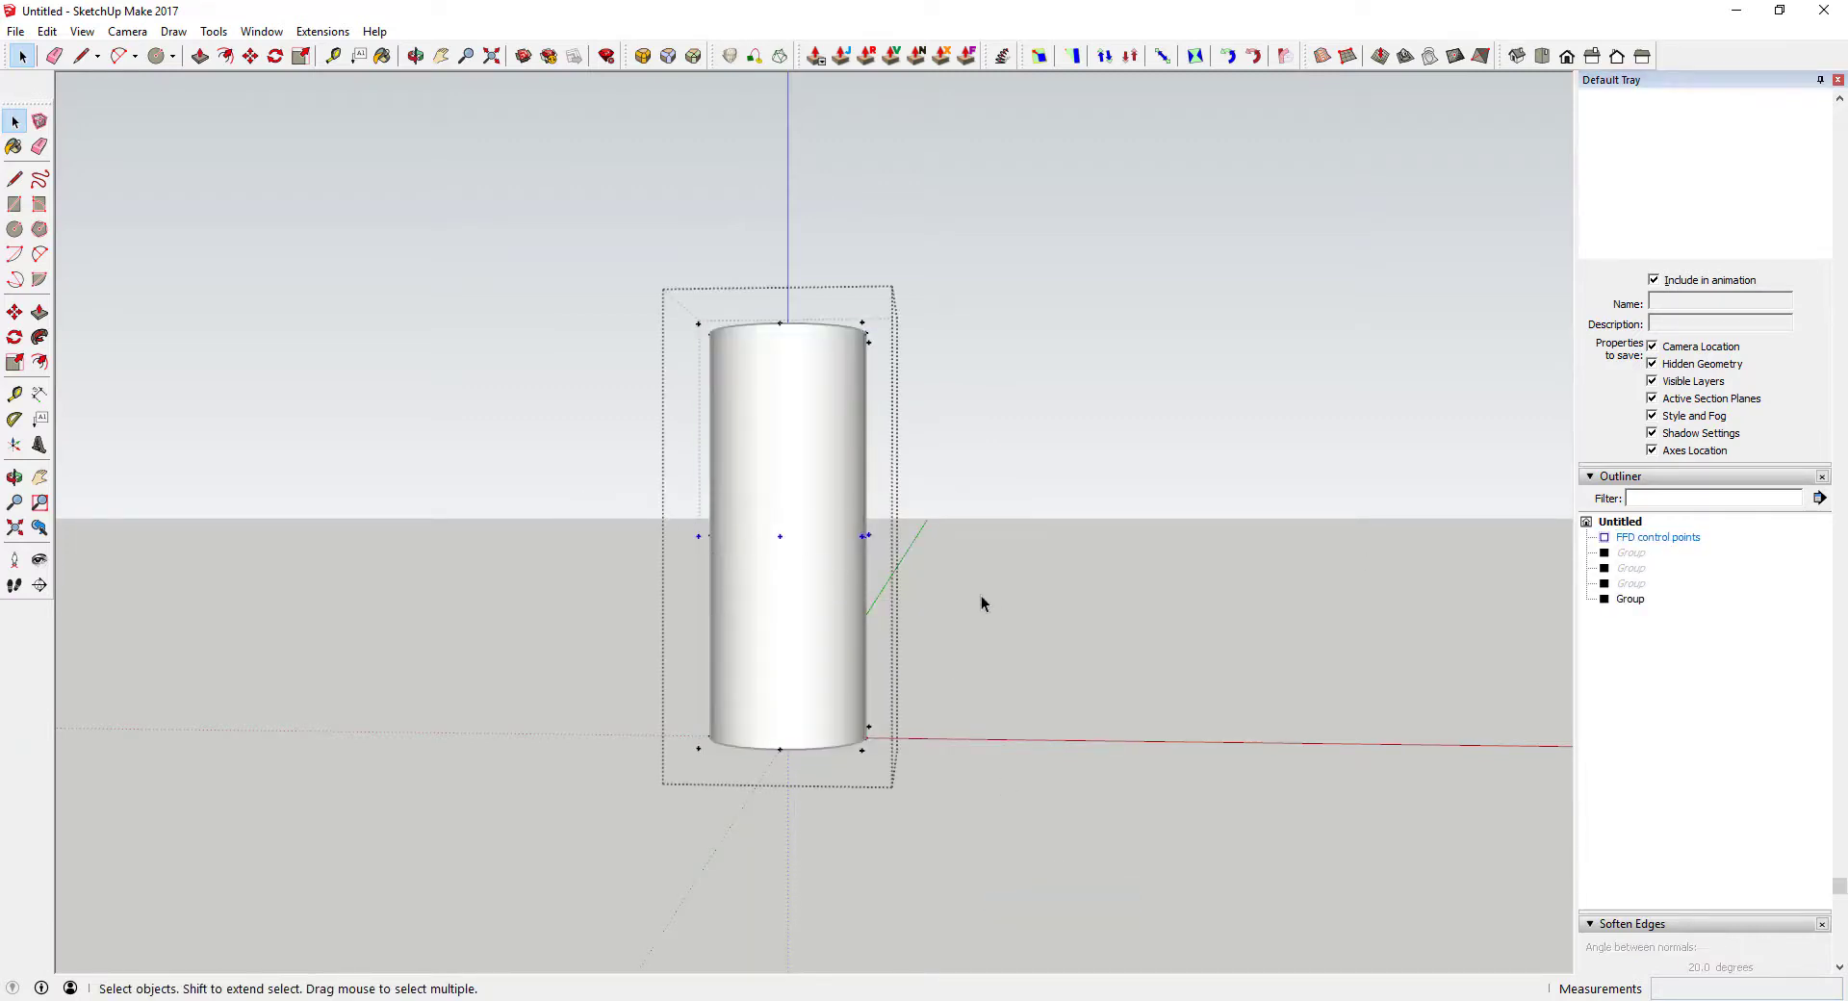
key("m")
left_click(865, 539)
left_click(999, 536)
key("space")
left_click(1192, 643)
middle_click_drag(1192, 643, 1116, 680)
key("ctrl+z")
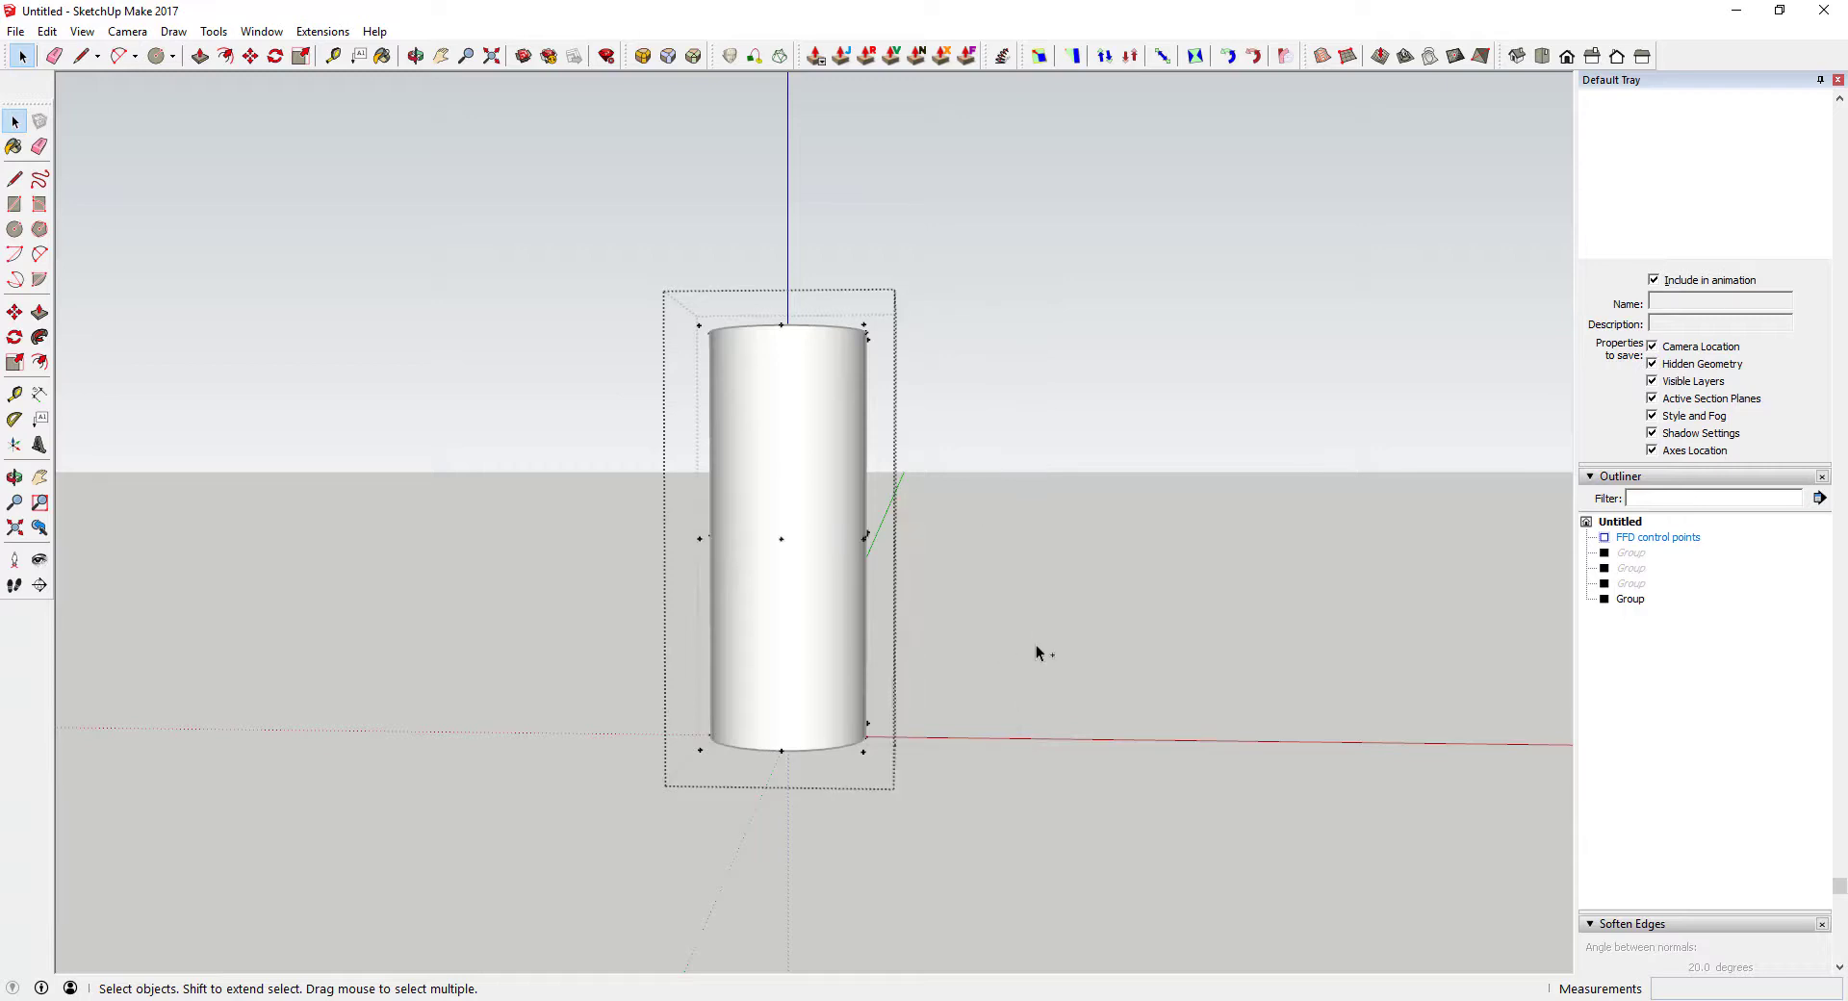
key("ctrl+z")
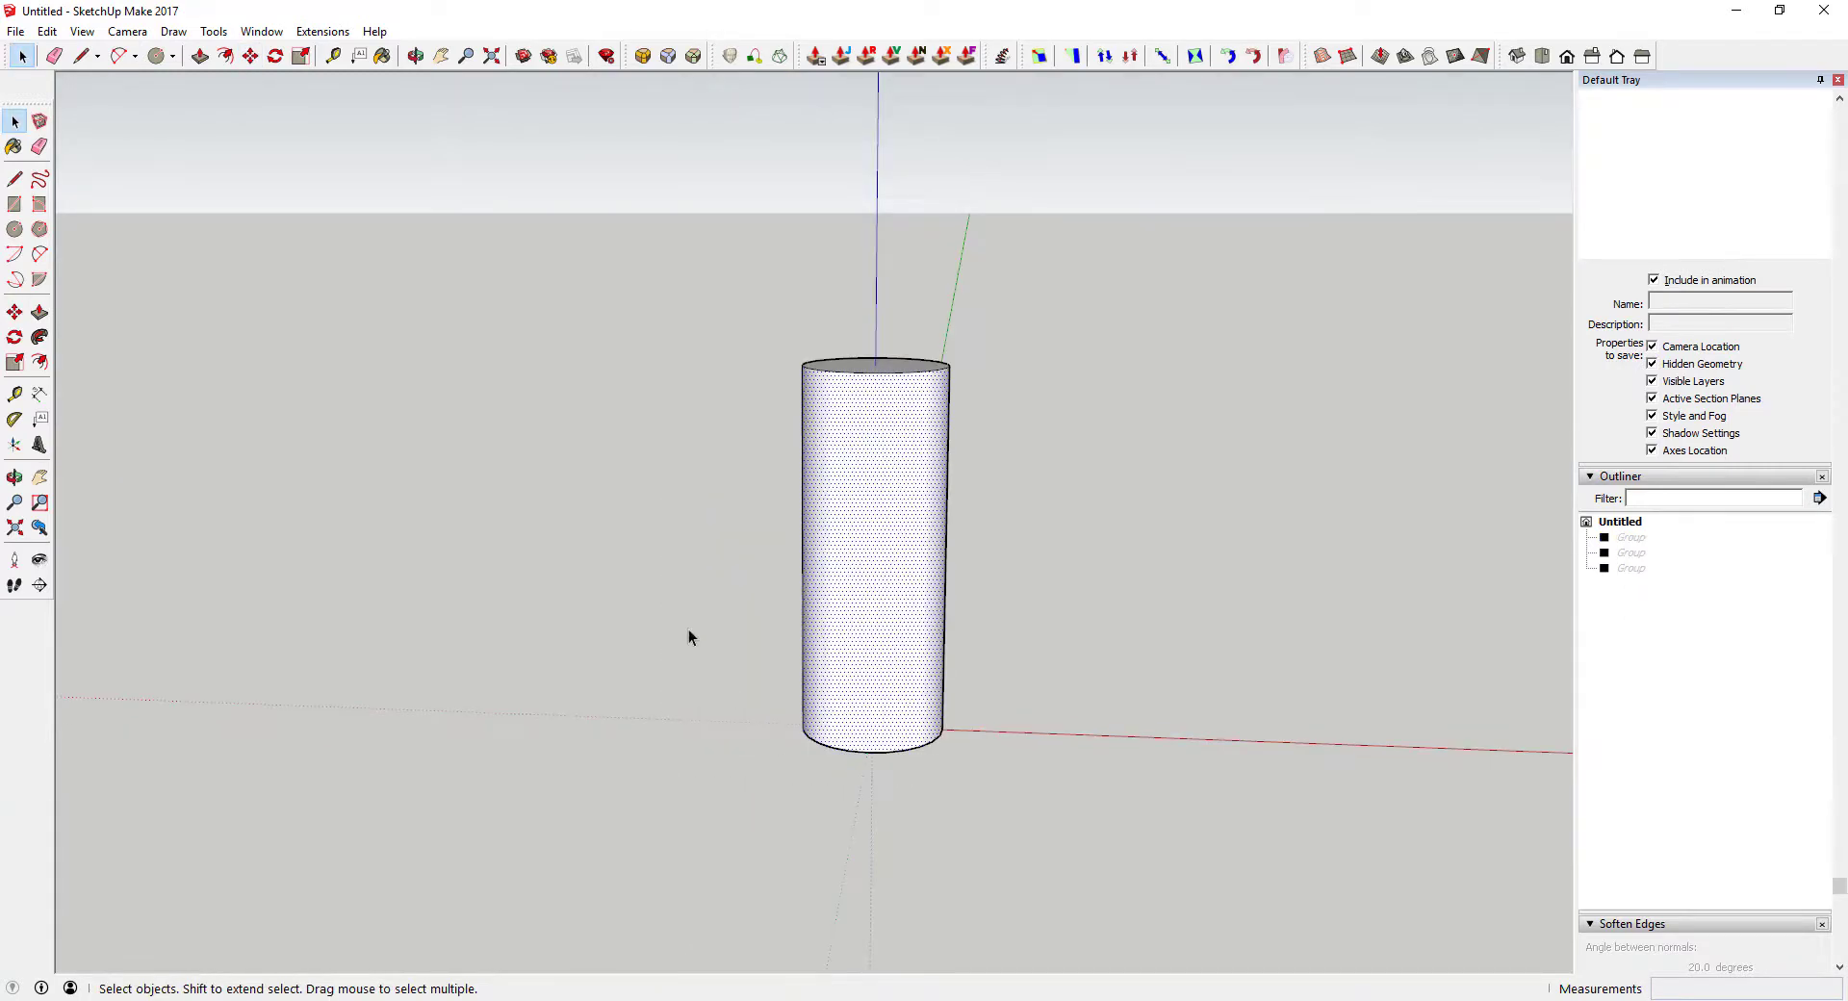
Copy the cylinder's bottom edge ring up to its middle.
key("m")
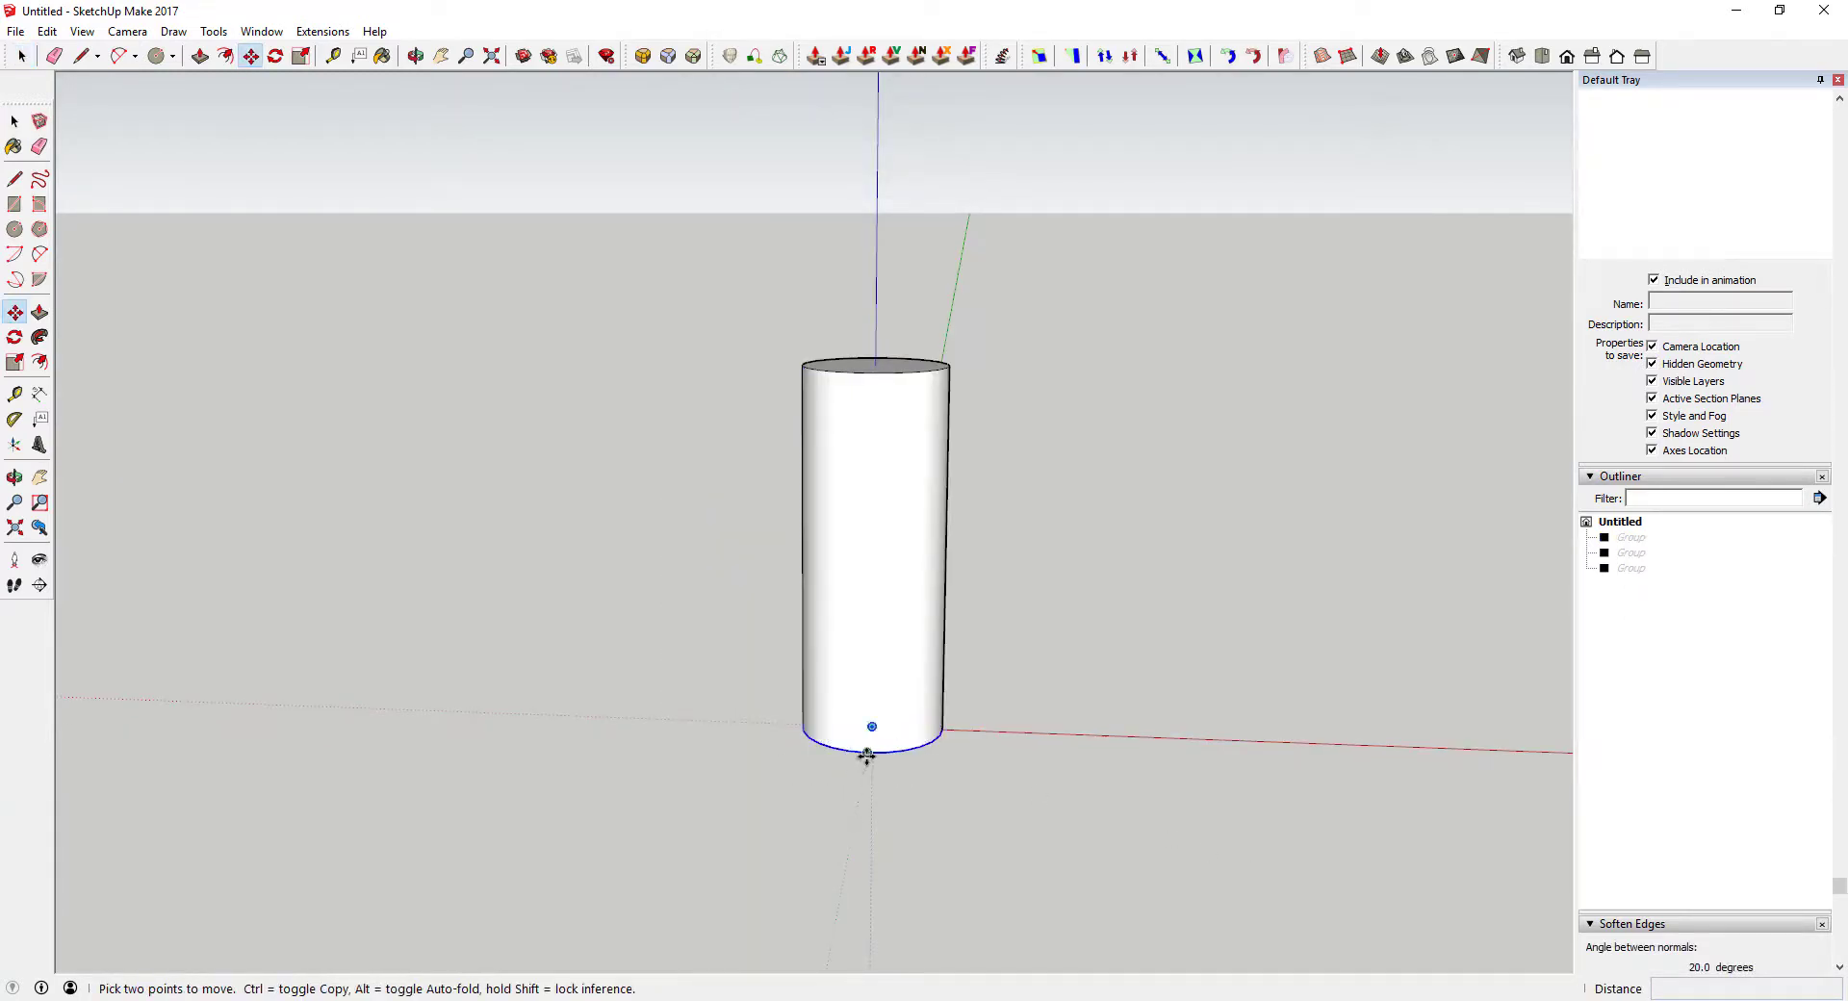
left_click(861, 684)
key("ctrl")
left_click(862, 574)
key("space")
Make the cylinder a group and give it a 3x3 FFD lattice.
right_click(898, 389)
left_click(948, 558)
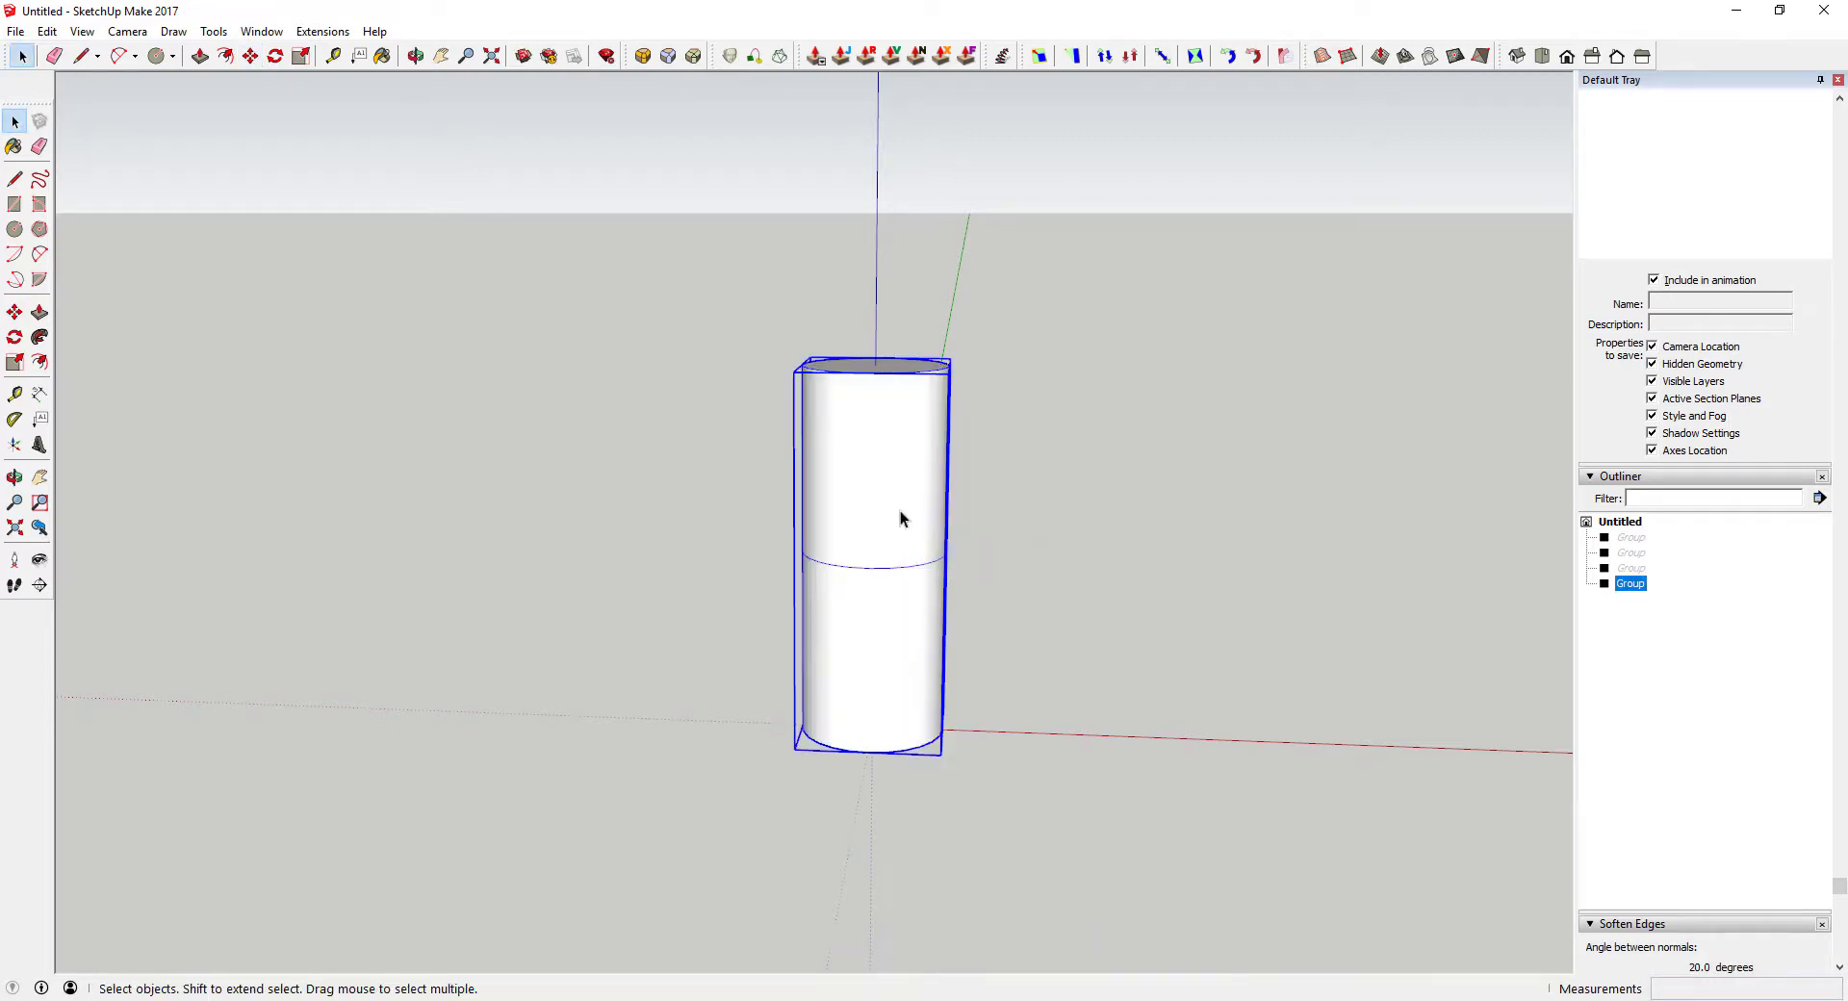
right_click(897, 568)
mouse_move(962, 563)
left_click(1155, 575)
middle_click_drag(912, 621, 912, 588)
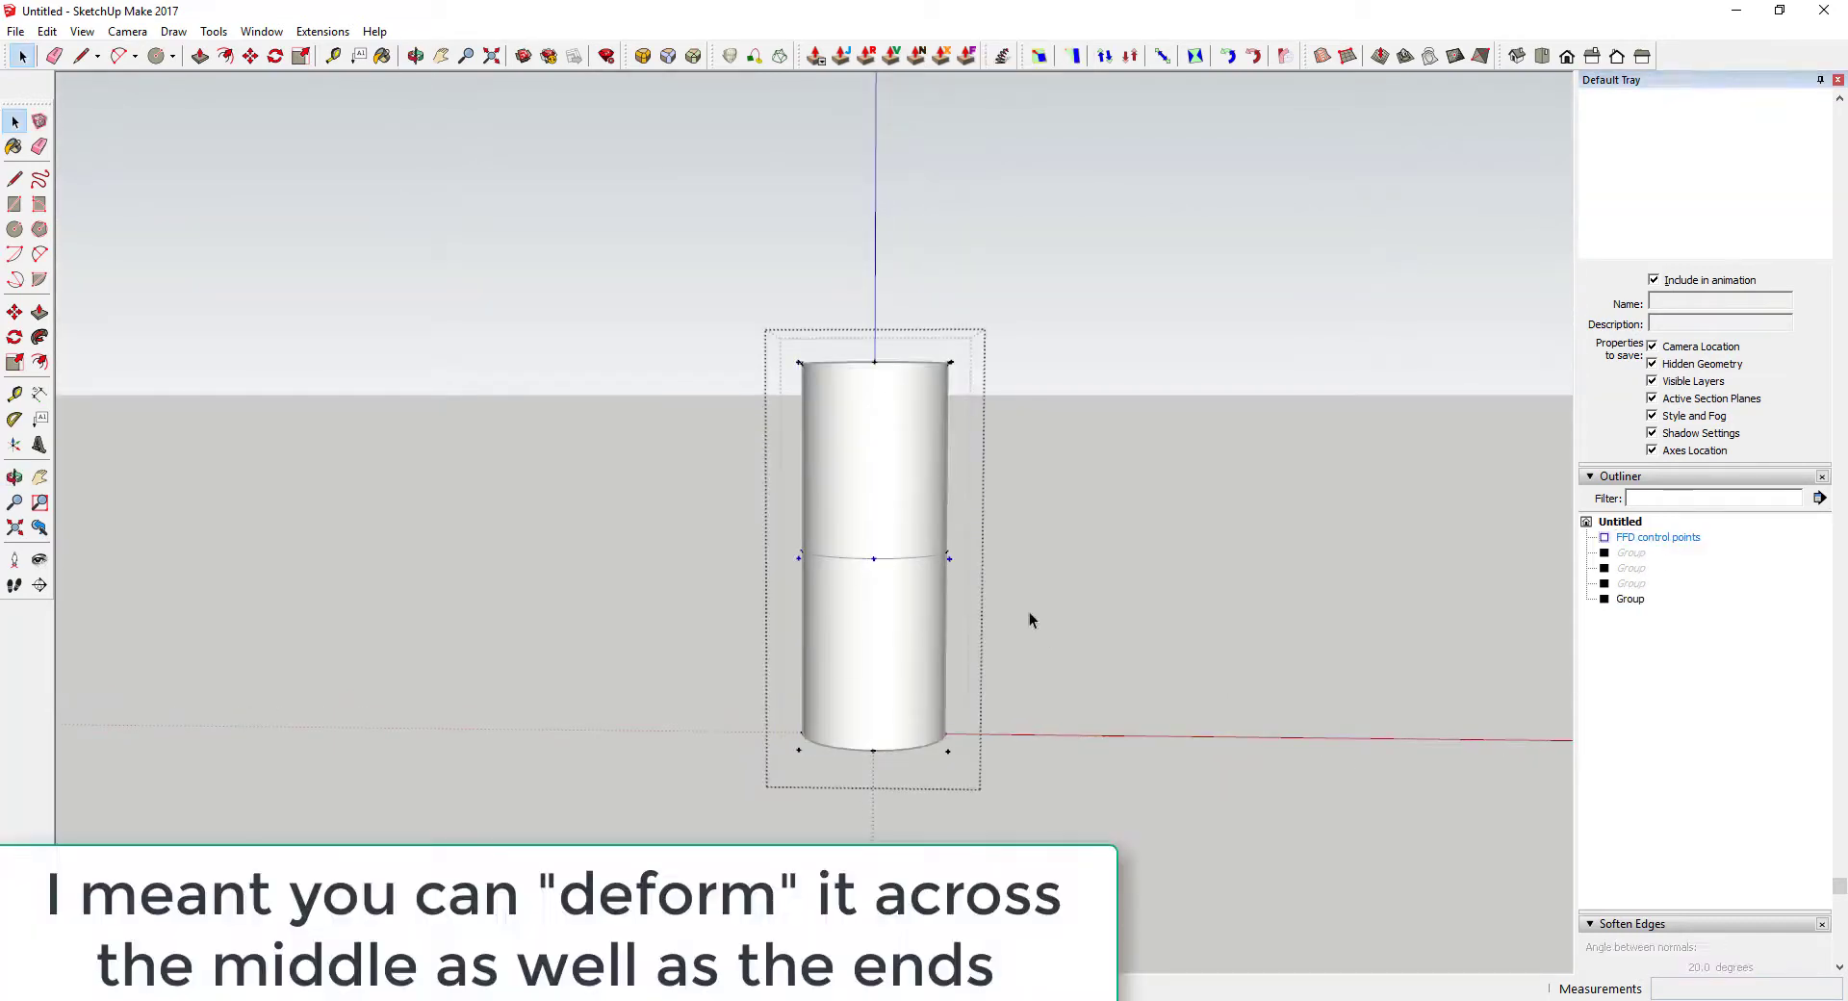
Move the middle row of control points right, bending the cylinder into a chevron.
key("m")
left_click(949, 559)
left_click(1049, 559)
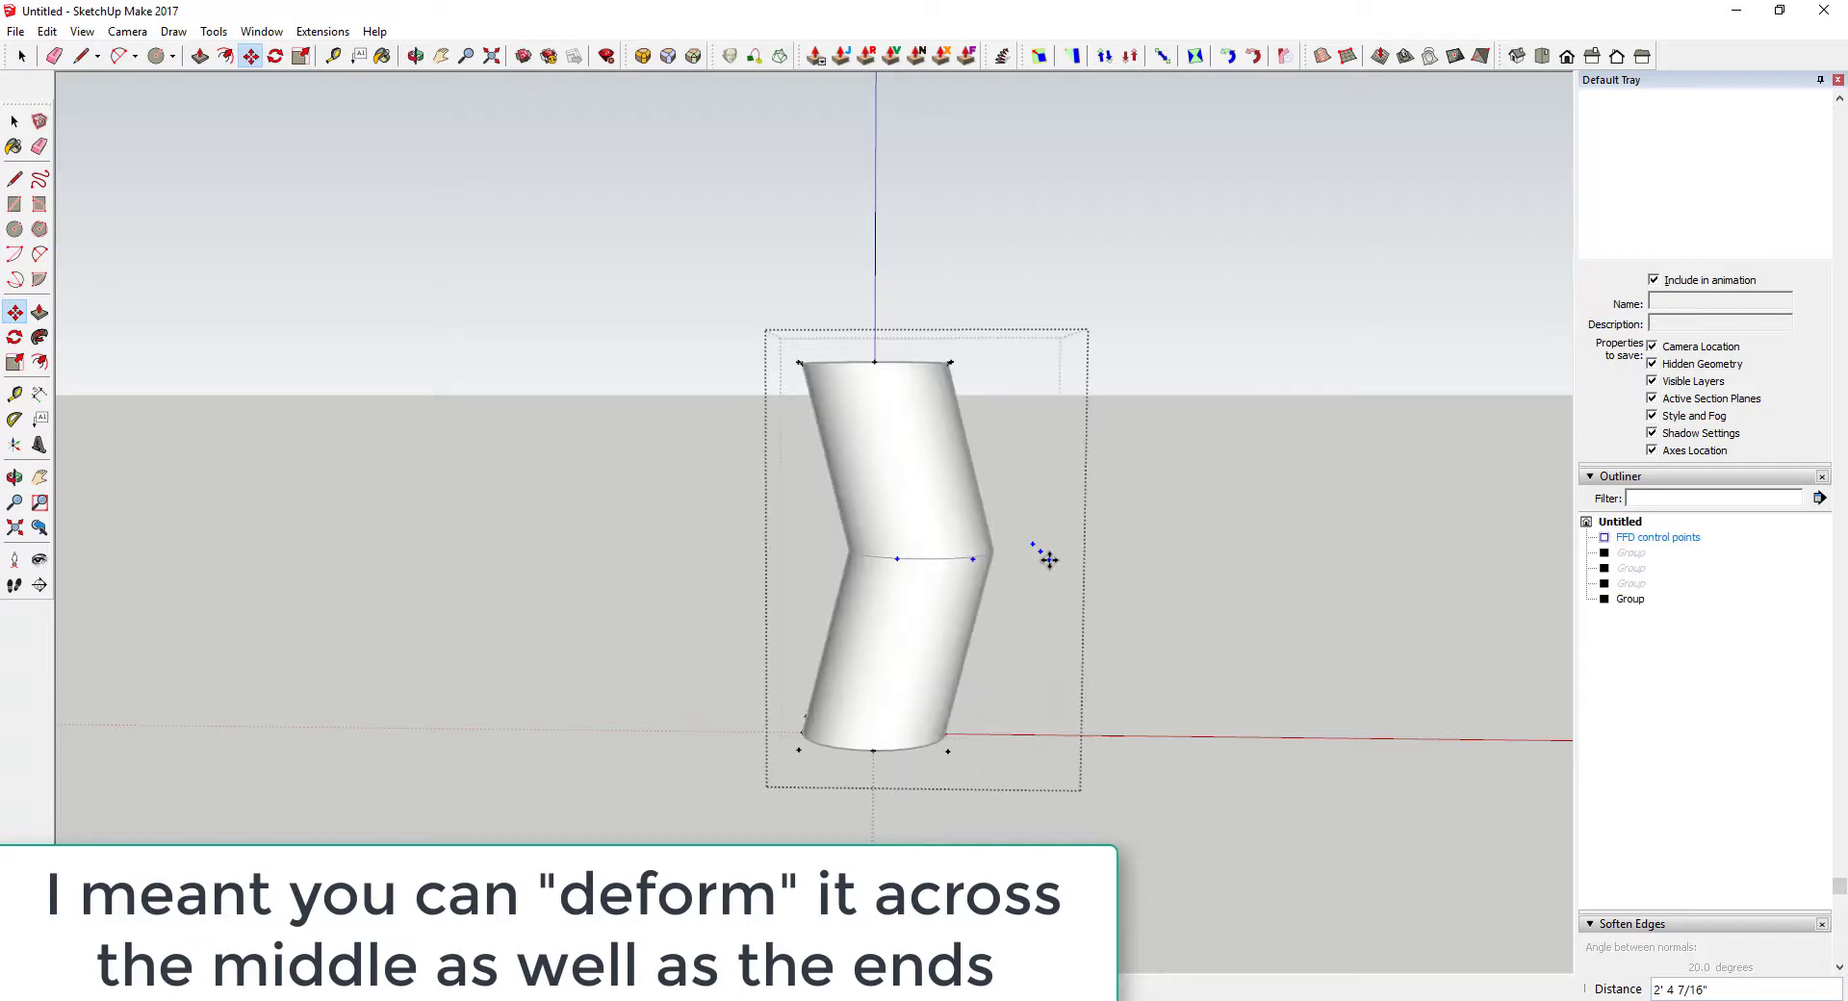
middle_click_drag(1164, 679, 1020, 597)
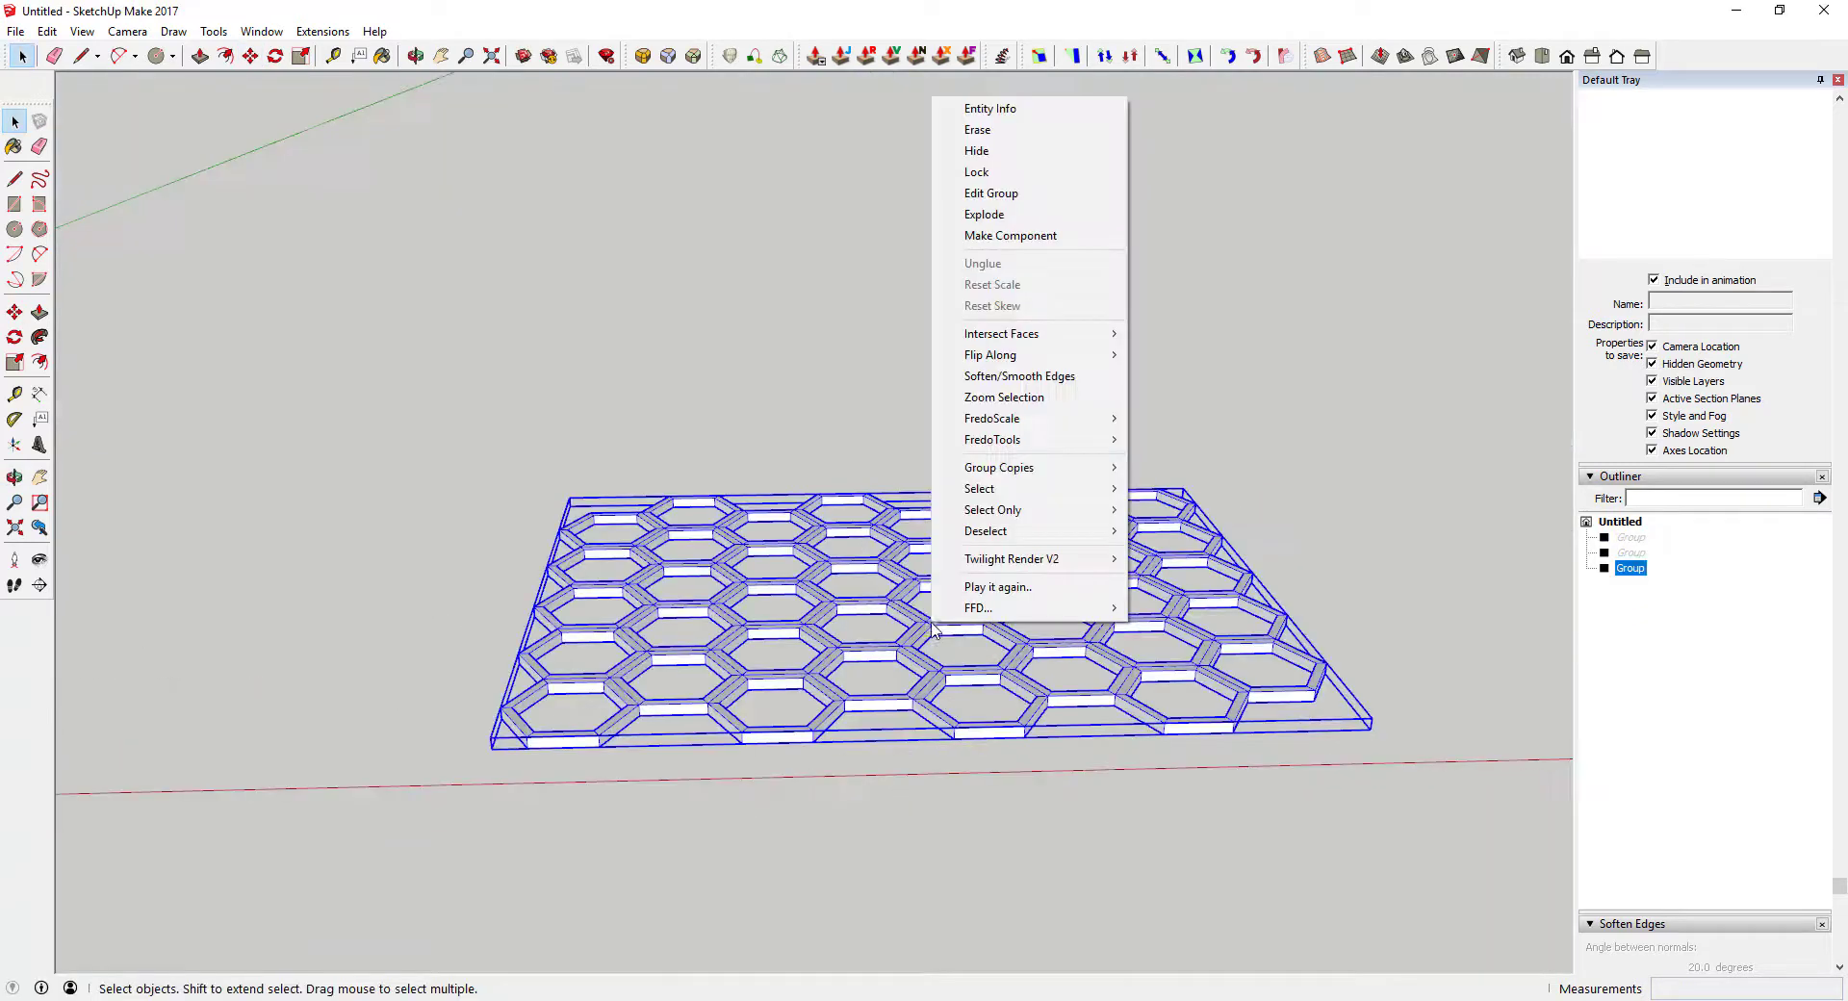
Give the hexagon grid a 3x3 FFD lattice and scale one side up so cells grow tall.
mouse_move(969, 619)
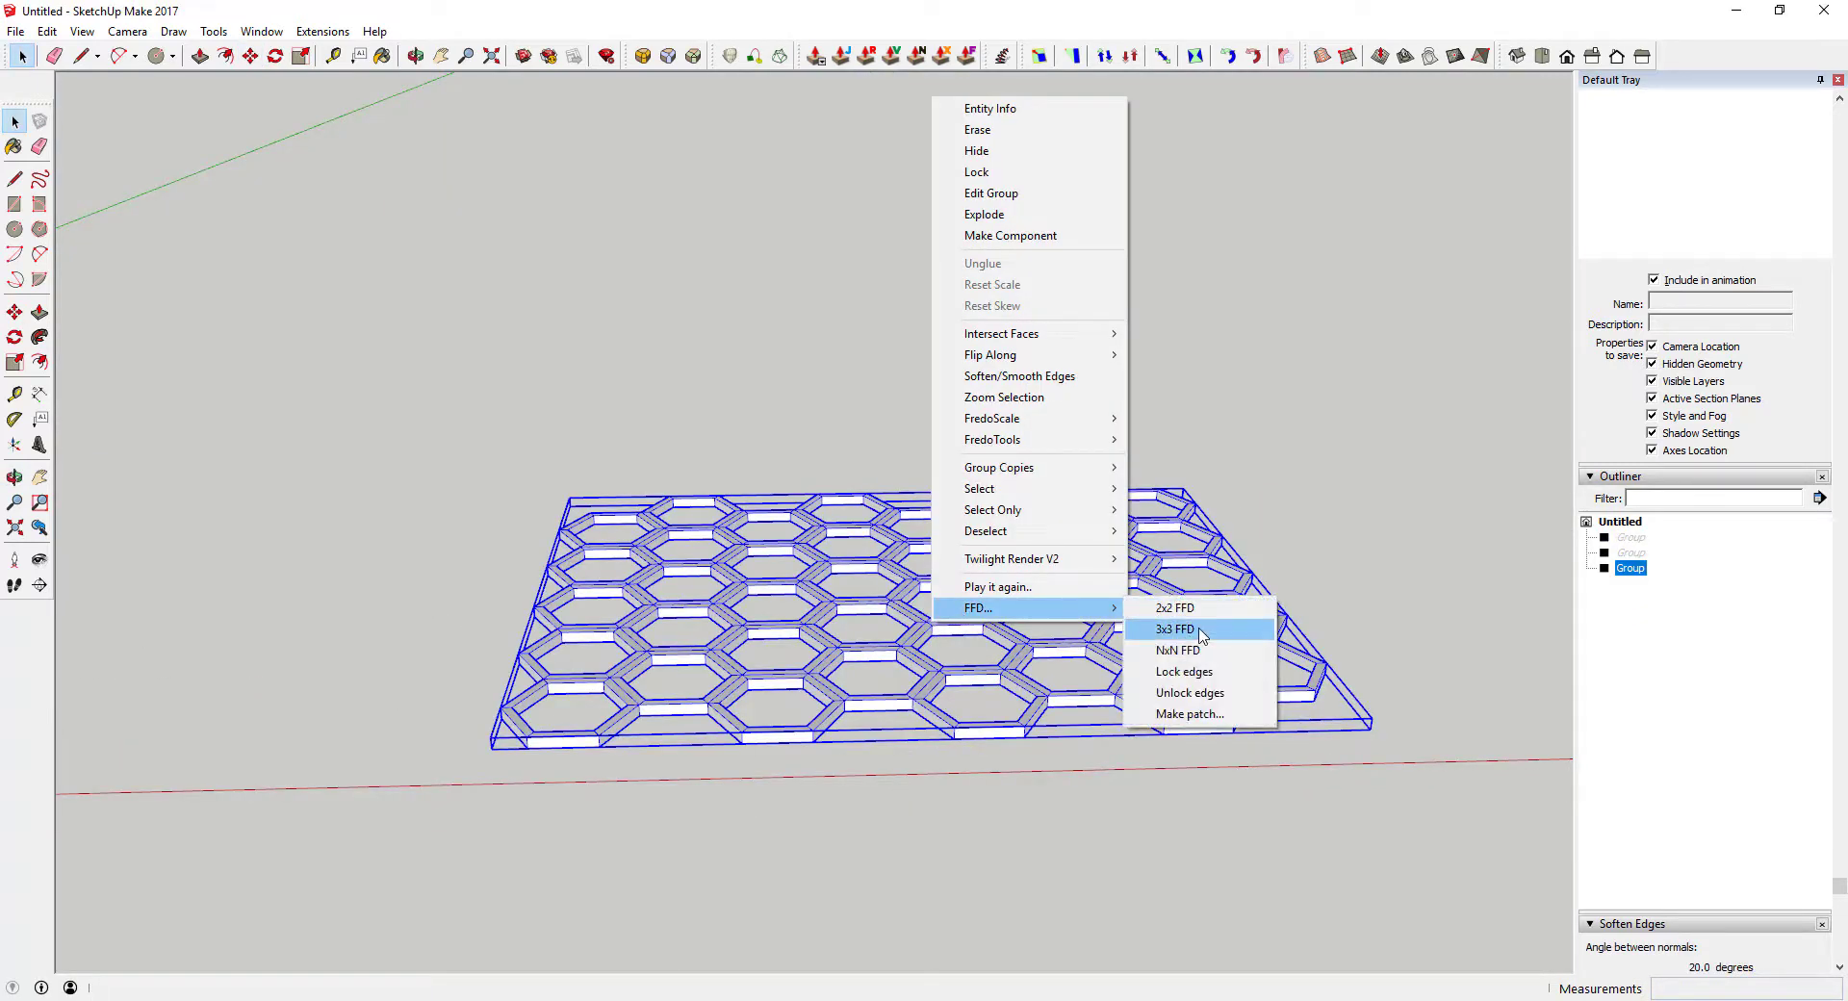
left_click(1170, 626)
left_click(1640, 539)
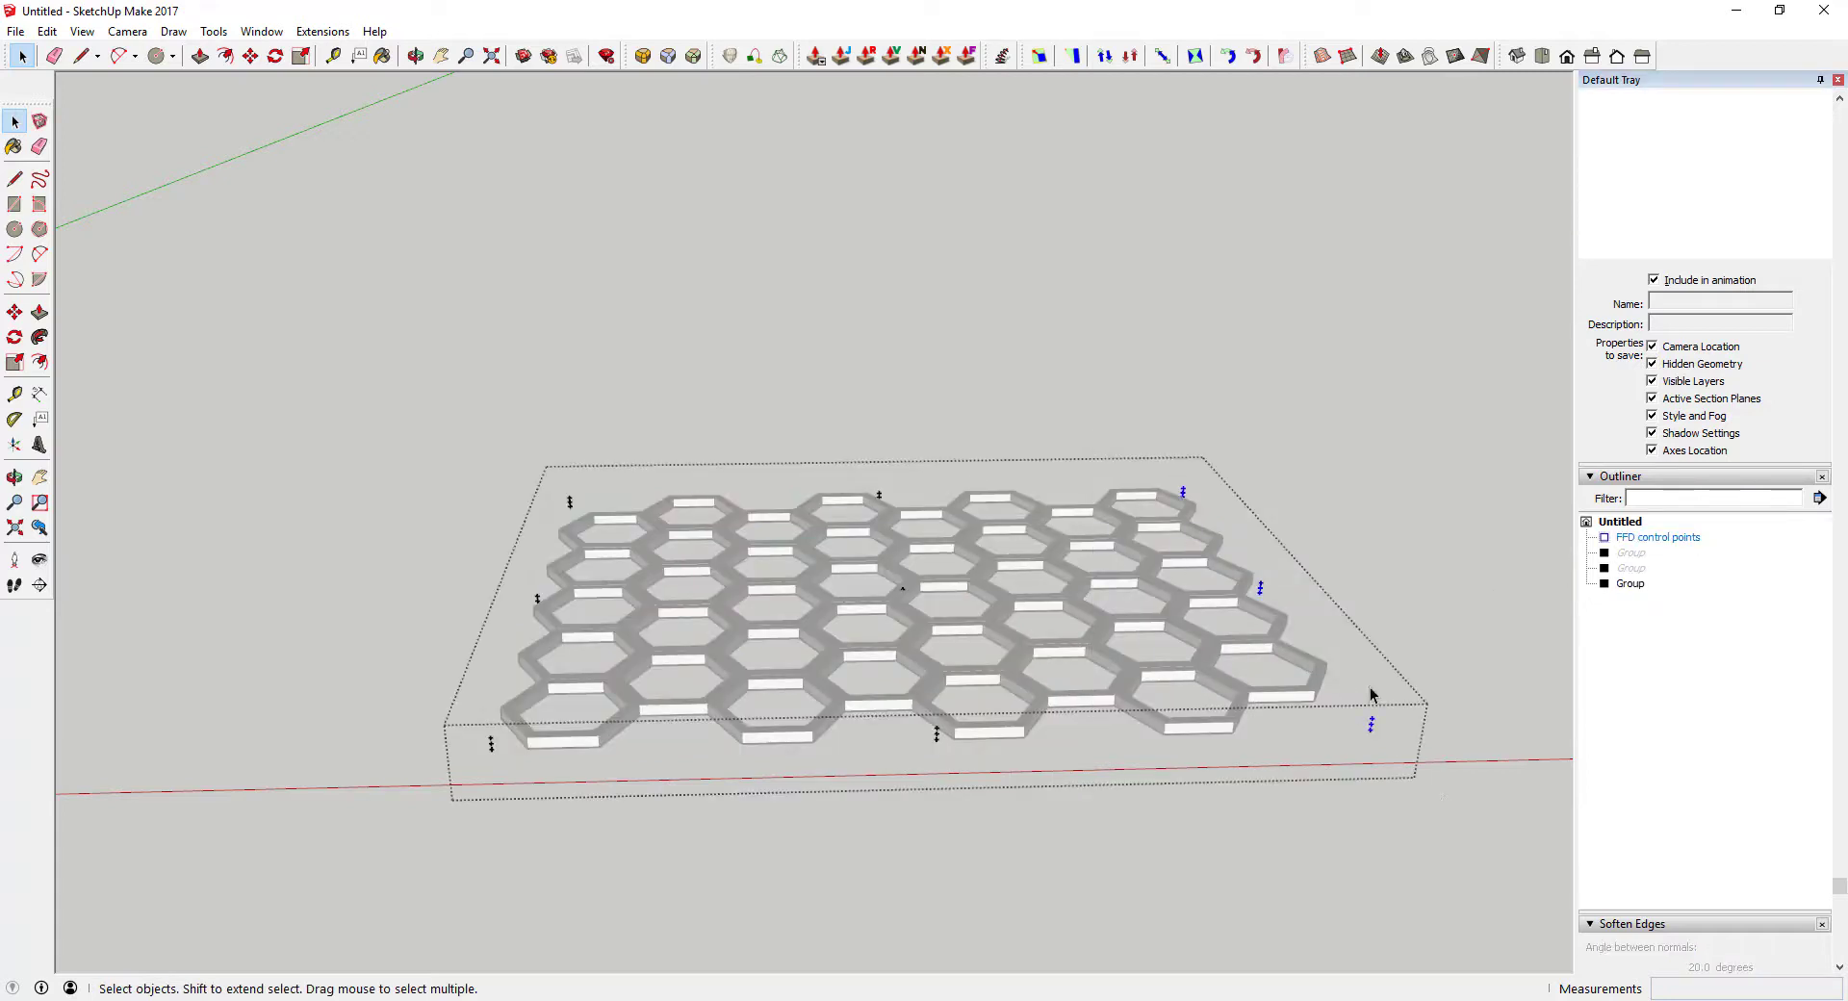
key("s")
left_click_drag(1268, 571, 1269, 635)
scroll(1194, 791, "down", 2)
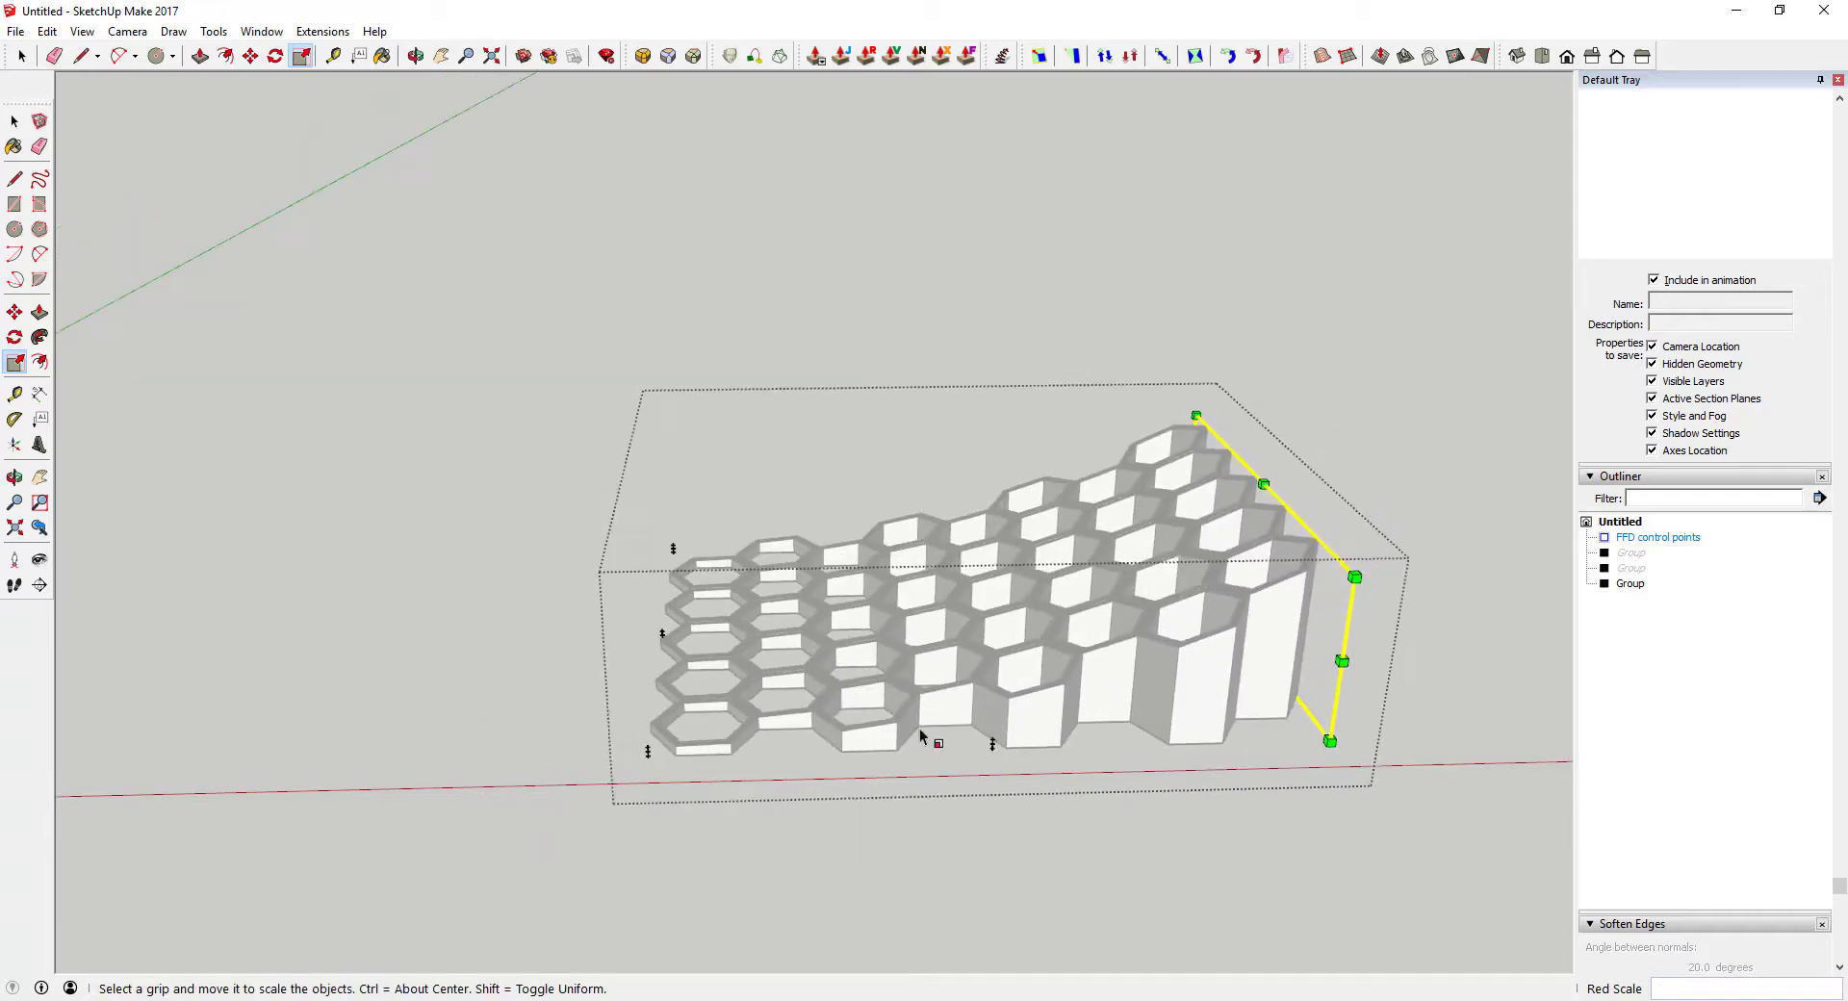
key("space")
middle_click_drag(704, 755, 1084, 734)
key("s")
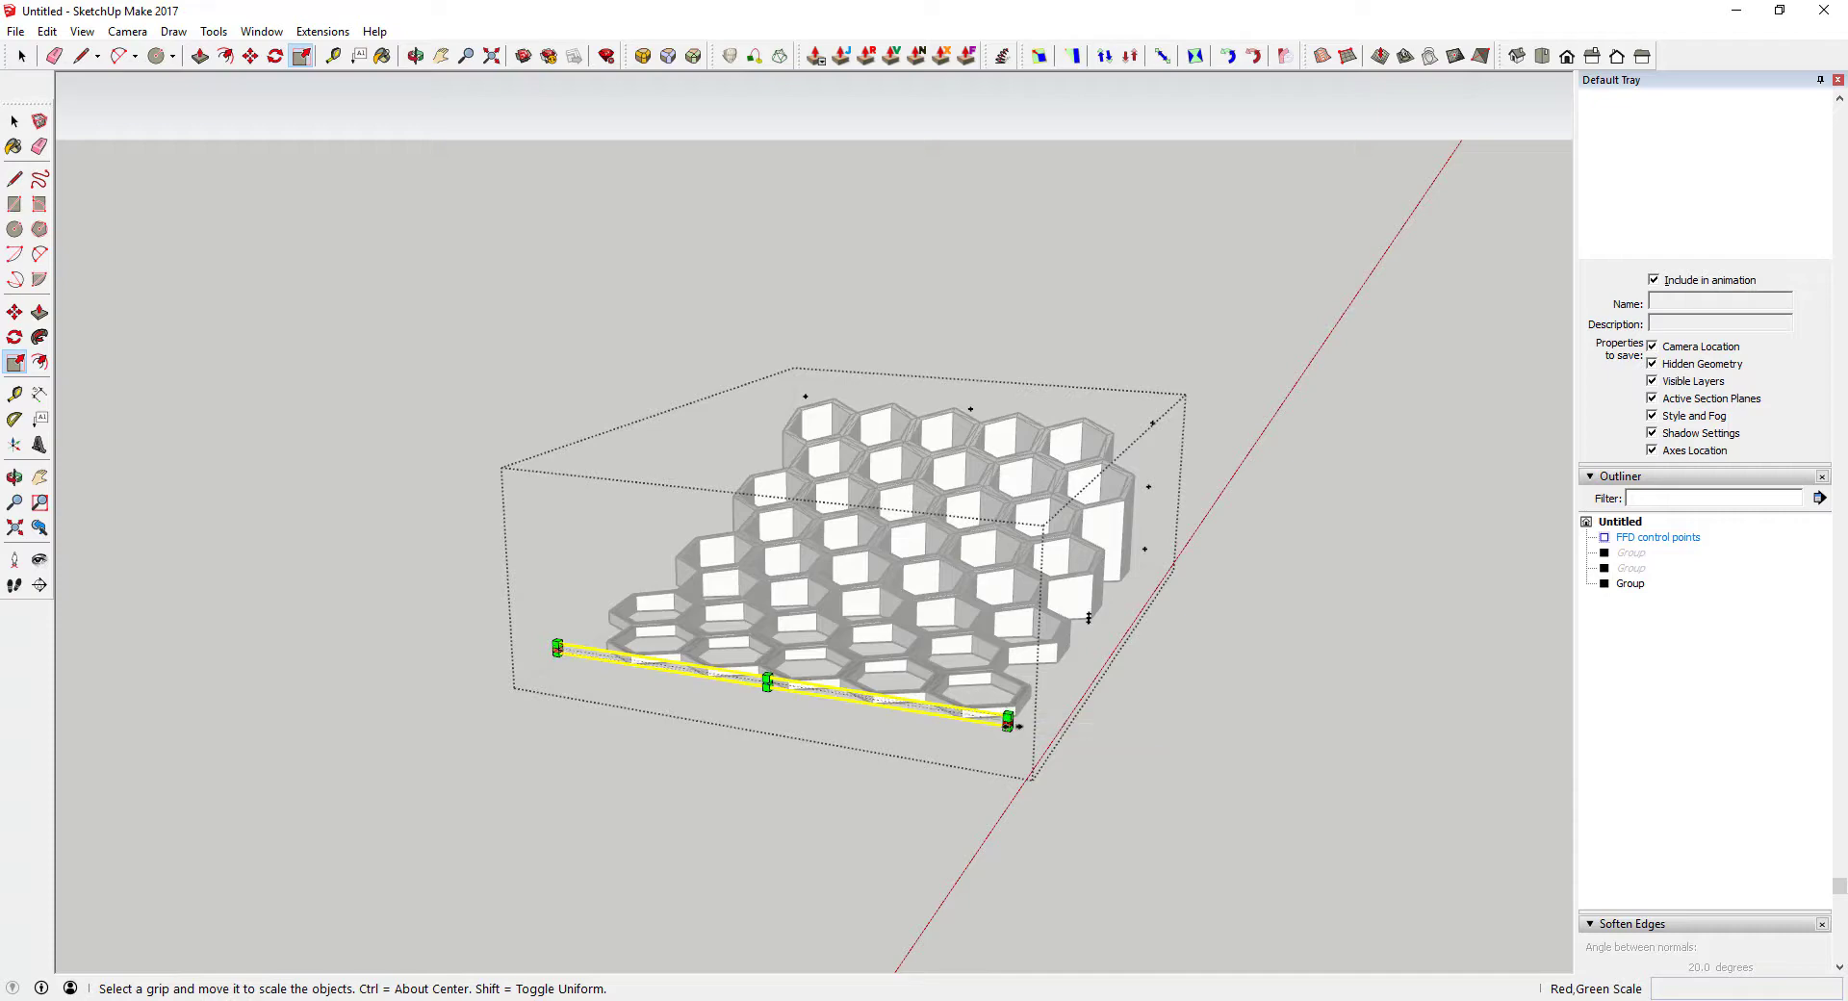